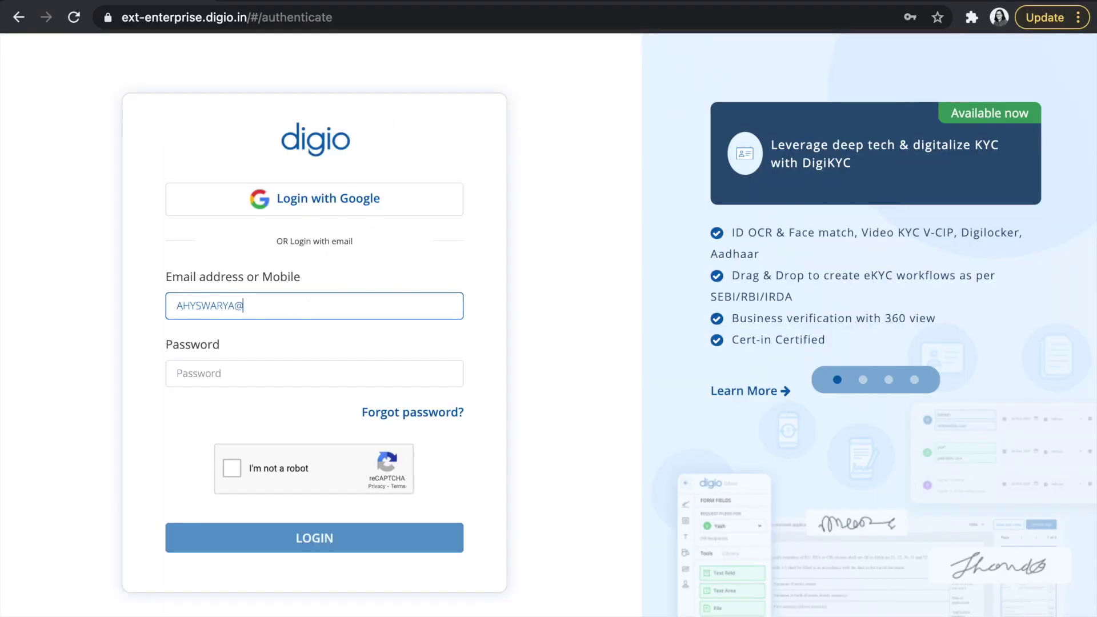
type("GMAIL.COM")
Log in with the account password, ticking the reCAPTCHA check, to reach received documents
left_click(235, 374)
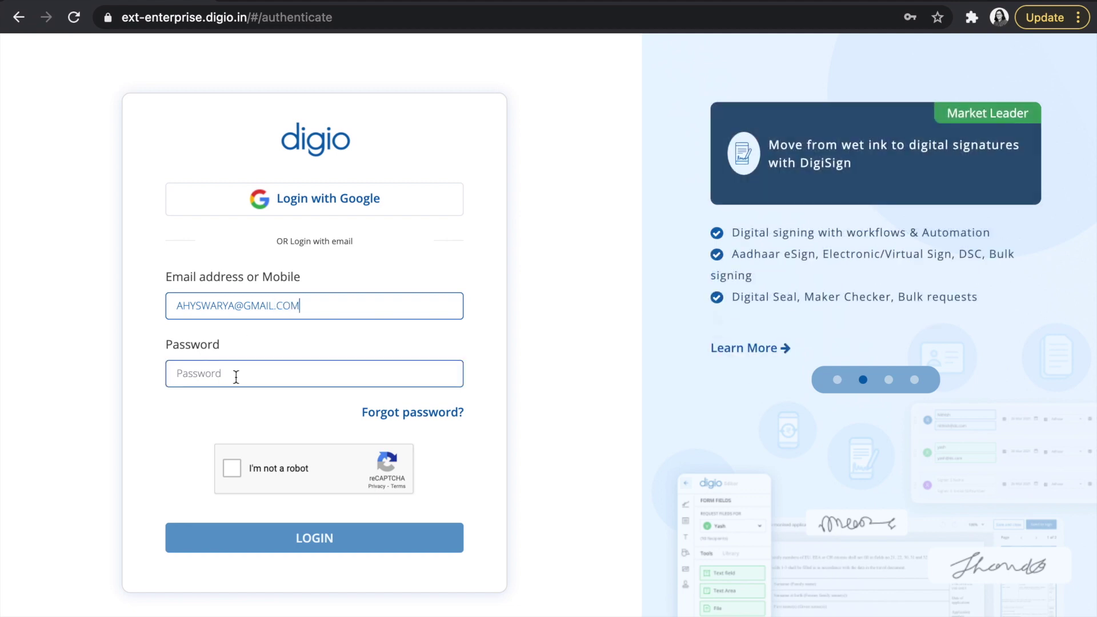
type("..")
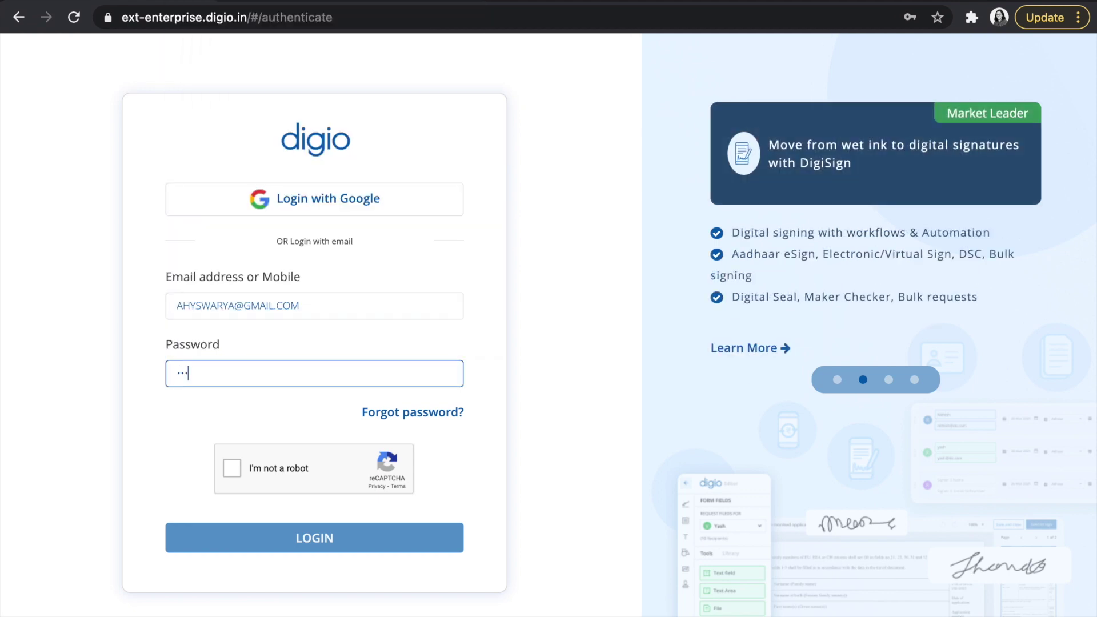
type(".")
left_click(233, 468)
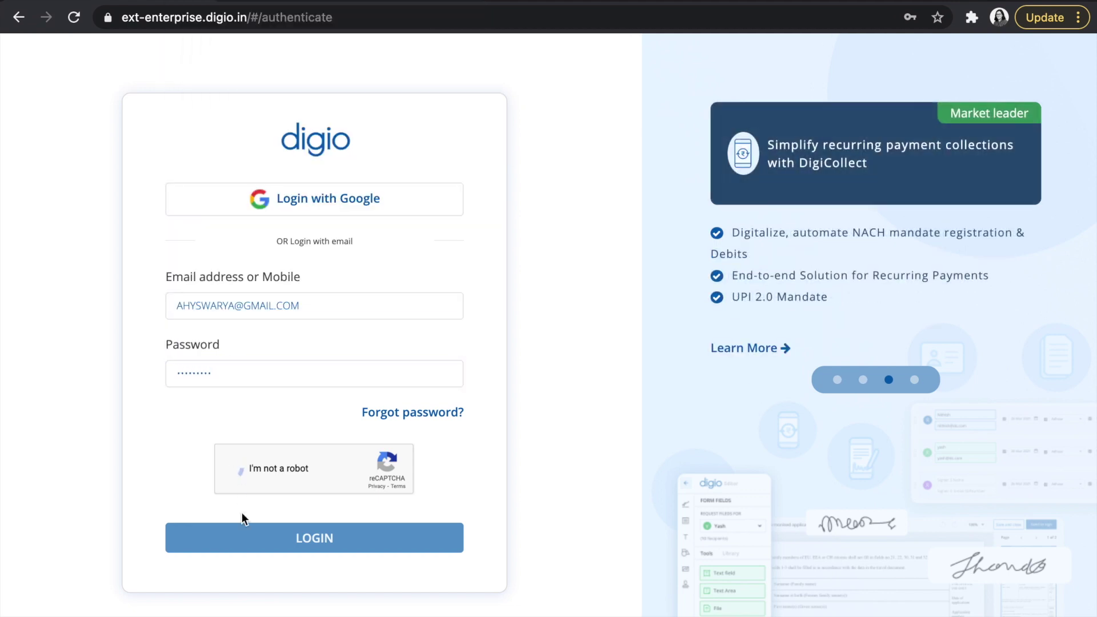
left_click(241, 534)
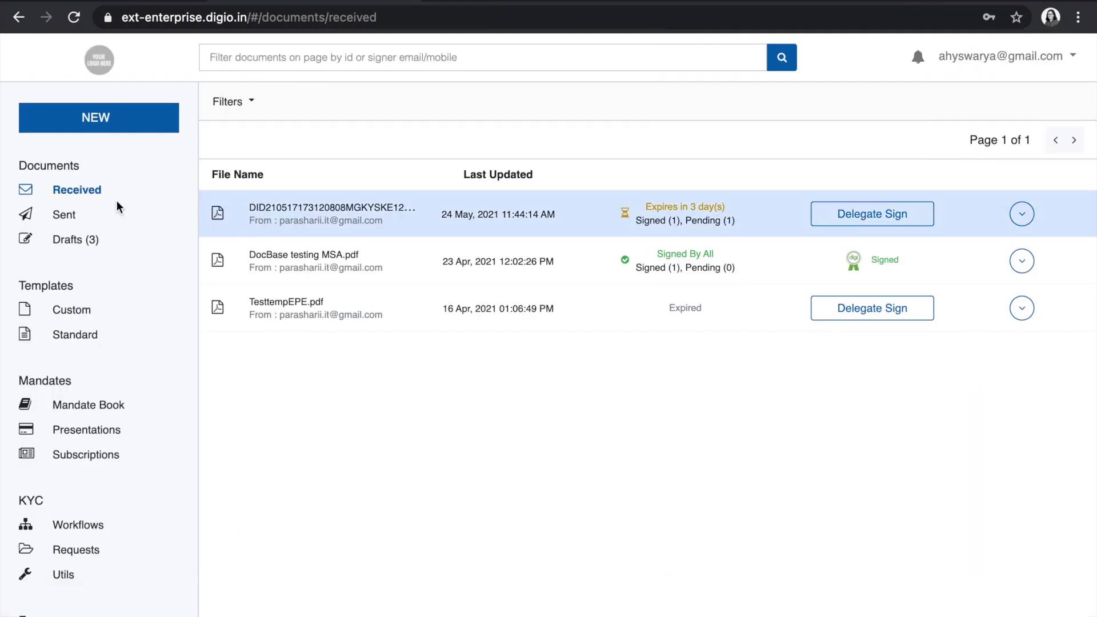
Upload Sample_Agreement_1.pdf from Downloads into drafts
left_click(64, 121)
left_click(65, 148)
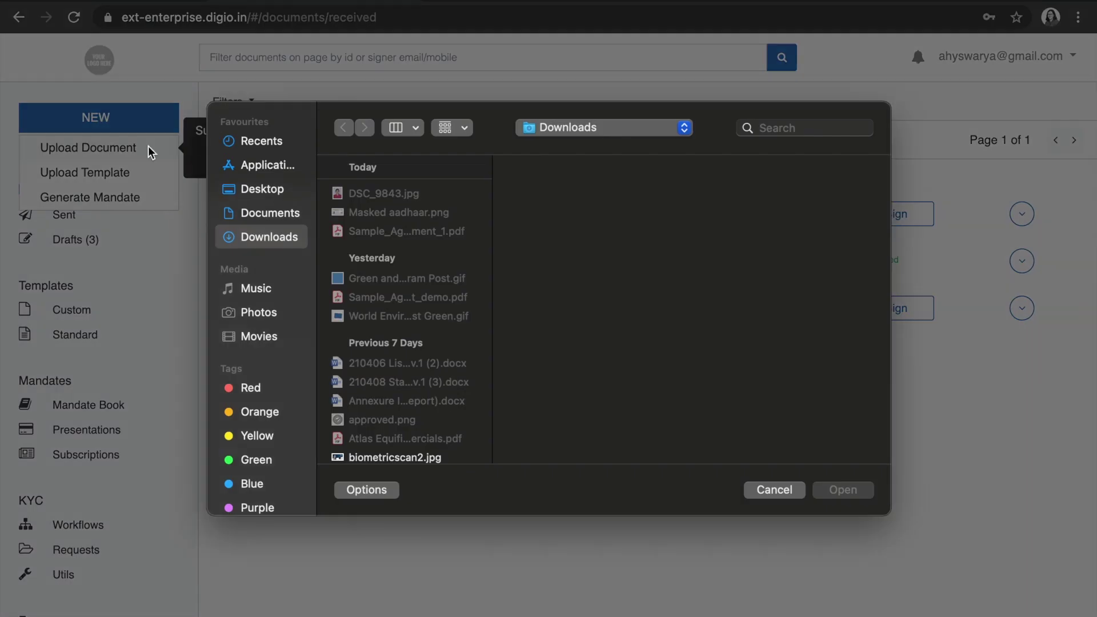
left_click(384, 230)
left_click(842, 492)
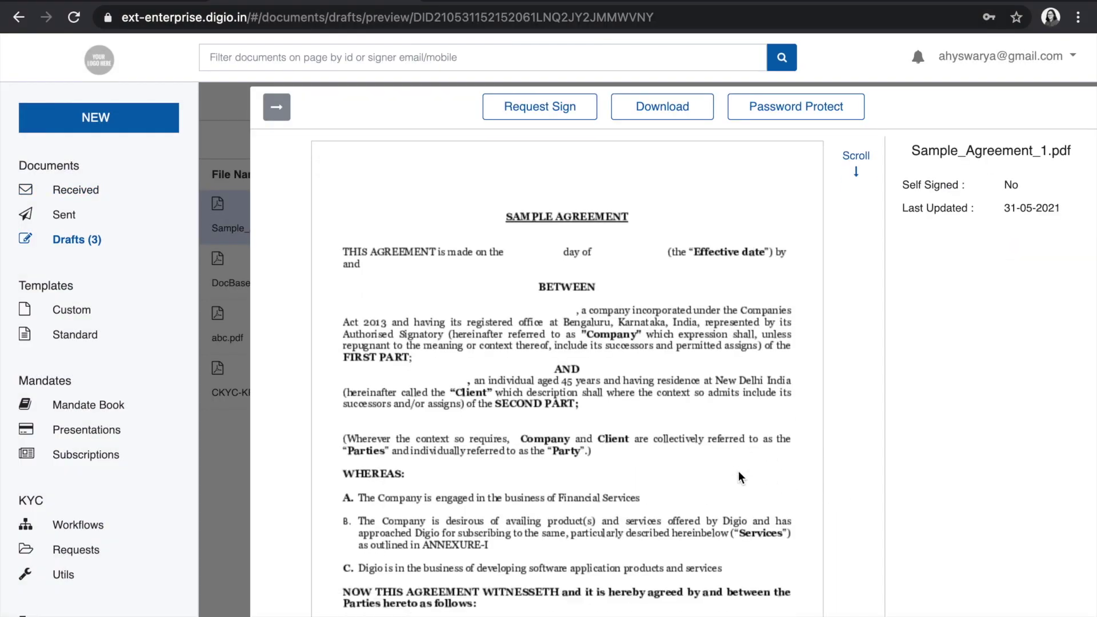
Scroll through the agreement preview and start a signature request for it
scroll(841, 496, "down", 10)
scroll(743, 478, "down", 10)
scroll(741, 478, "down", 3)
scroll(742, 478, "down", 5)
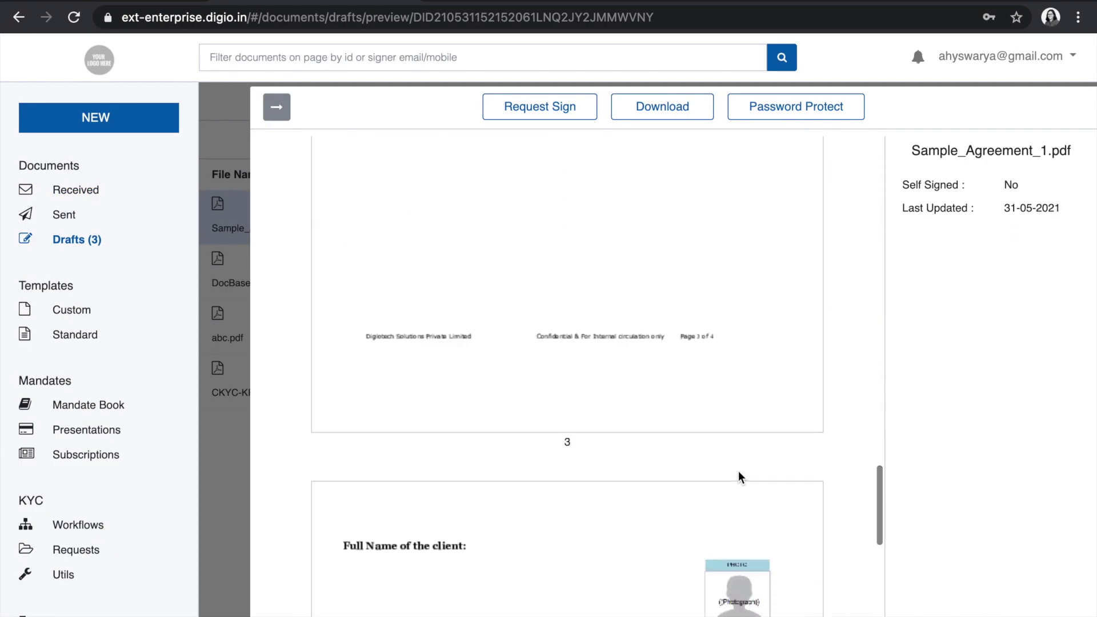
scroll(738, 478, "down", 5)
left_click(540, 106)
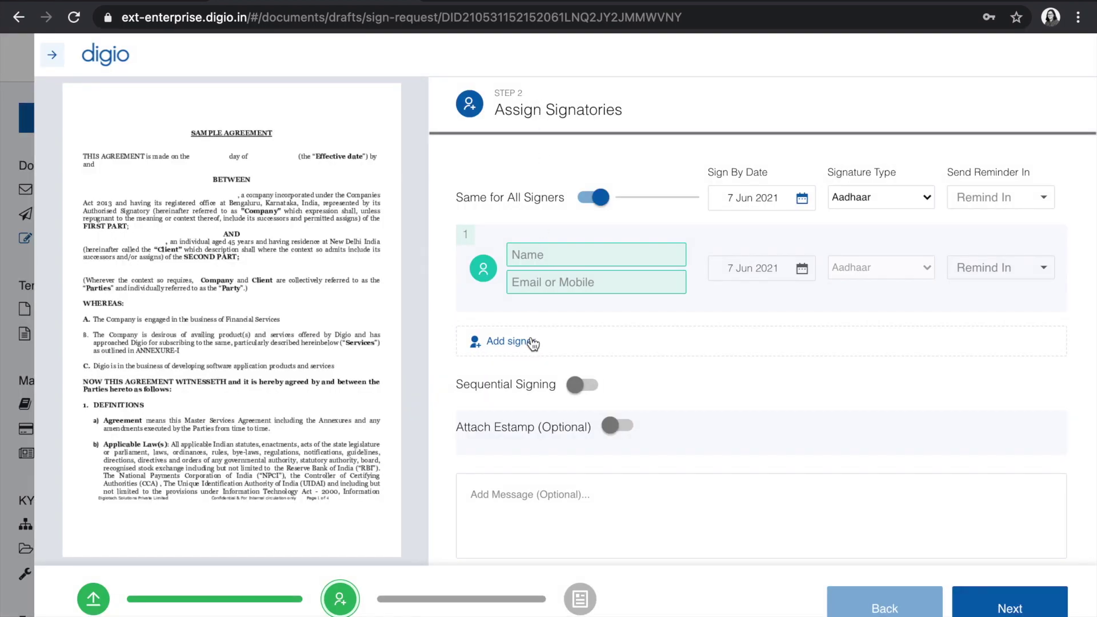
Add two more signer rows and fill the first signer's name and email from suggestions
left_click(533, 341)
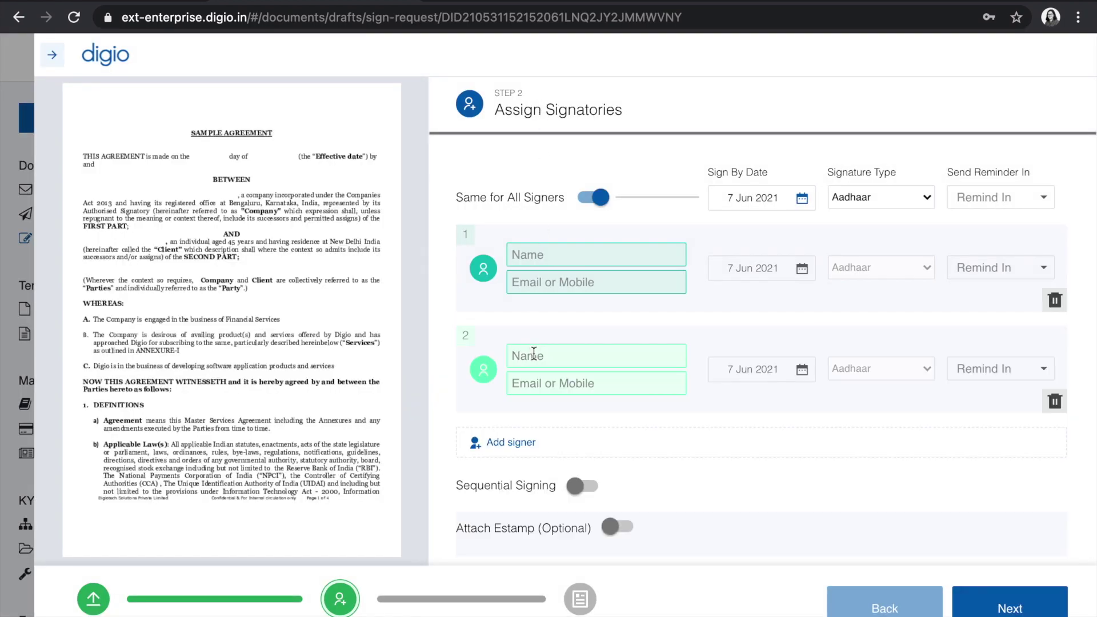
left_click(521, 446)
left_click(571, 259)
left_click(572, 289)
left_click(572, 283)
left_click(572, 311)
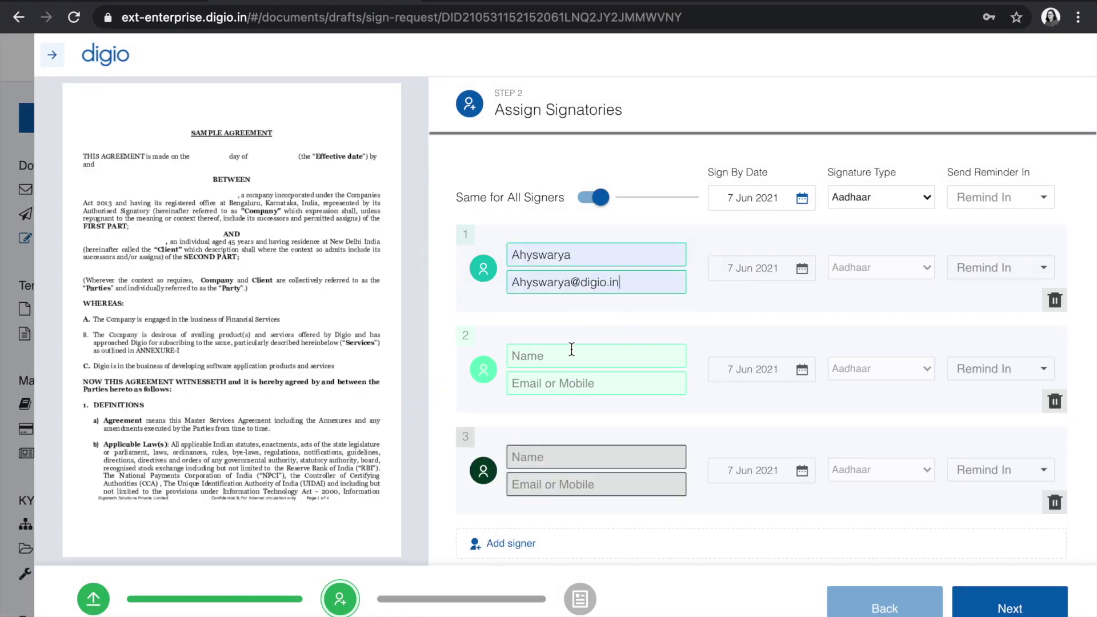
Fill the second signer's name and email and the third signer's name and mobile from suggestions
left_click(572, 355)
left_click(569, 419)
left_click(570, 384)
left_click(569, 448)
left_click(572, 457)
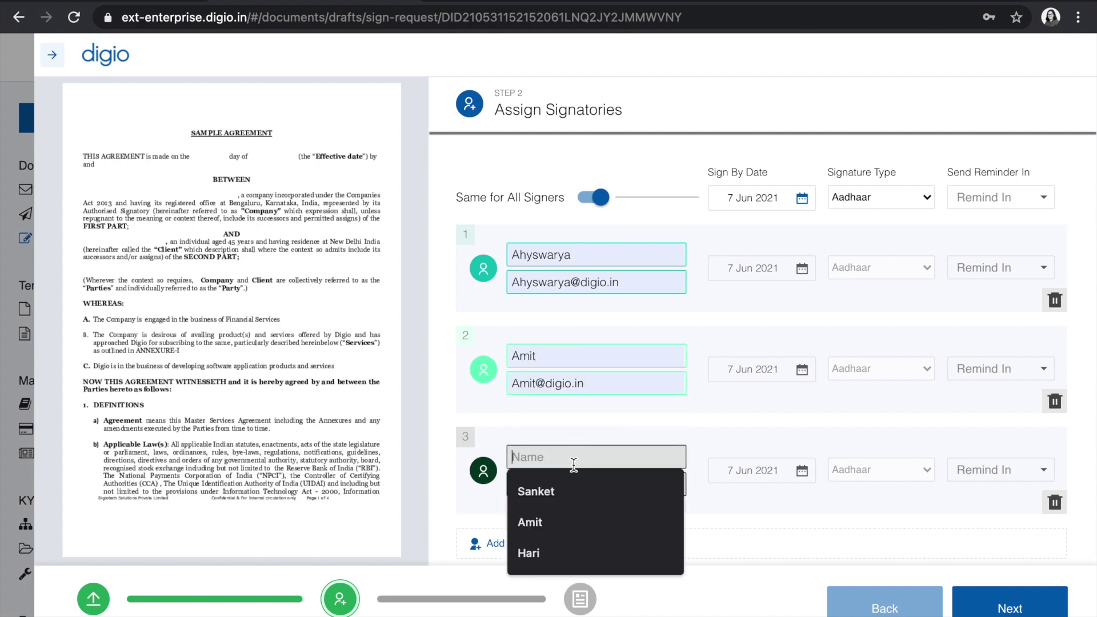
left_click(560, 543)
left_click(568, 484)
left_click(567, 521)
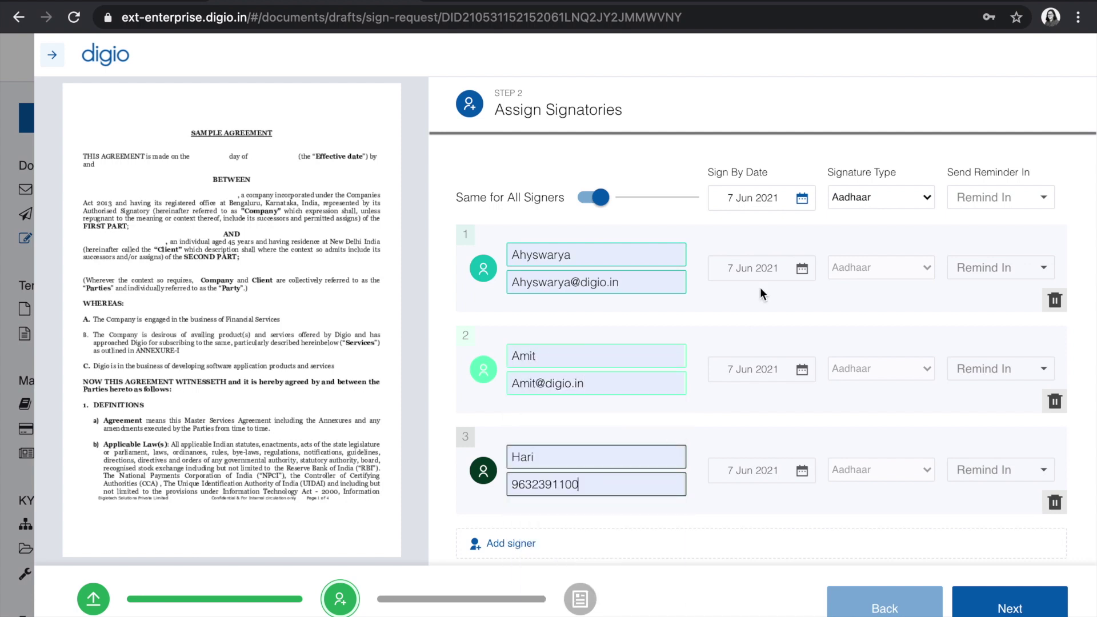
Use separate settings per signer: first Aadhaar, second DSC, third Electronic signature
left_click(589, 200)
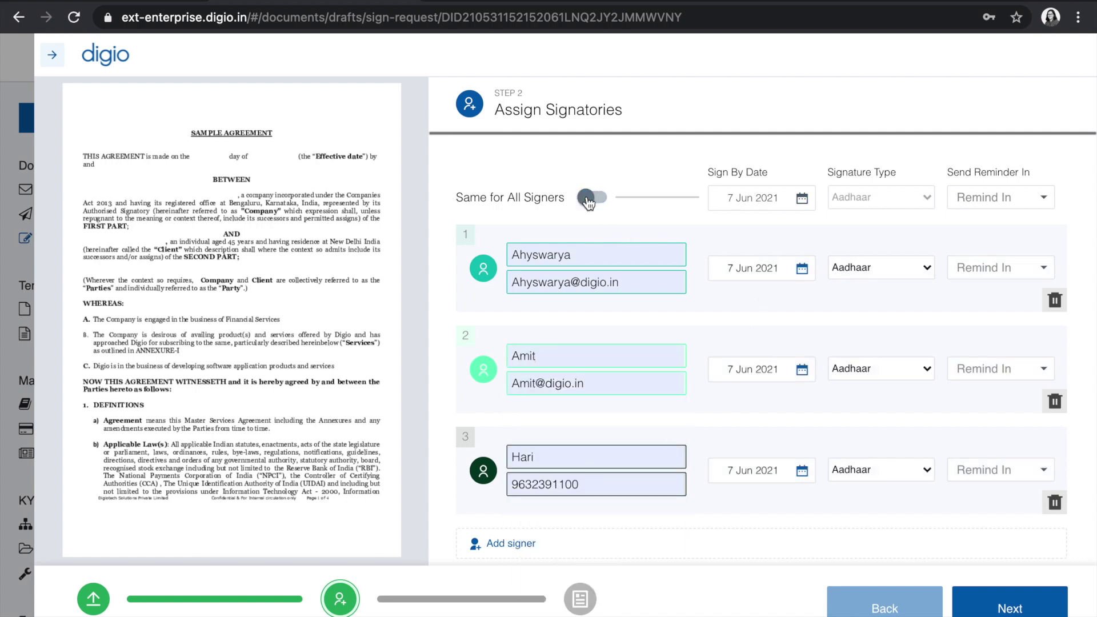
left_click(931, 273)
left_click(925, 370)
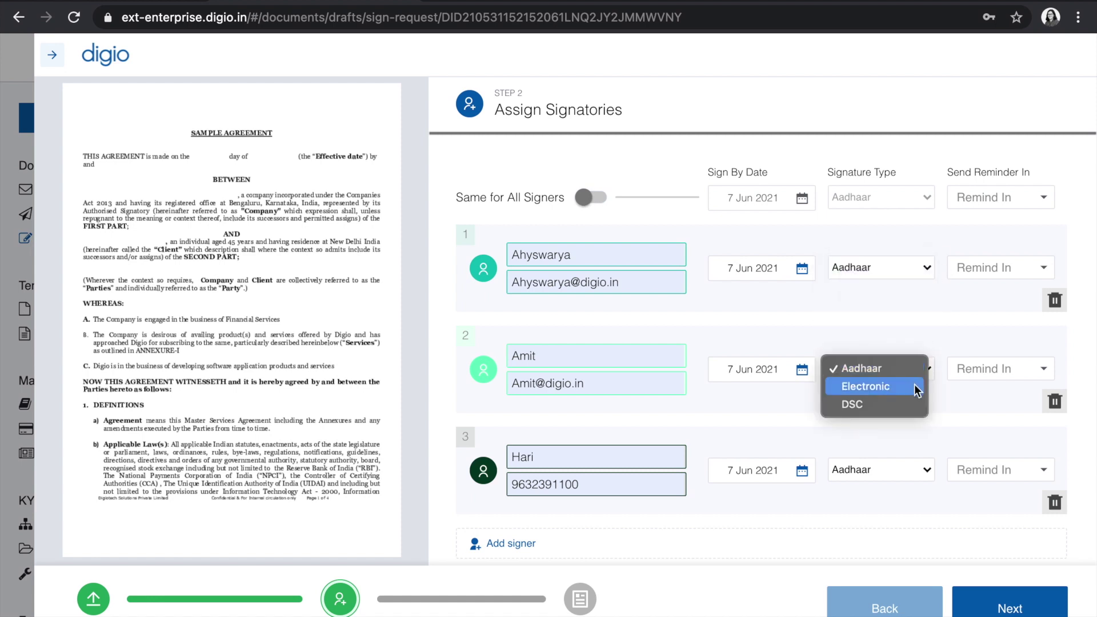
left_click(915, 404)
left_click(926, 470)
left_click(918, 488)
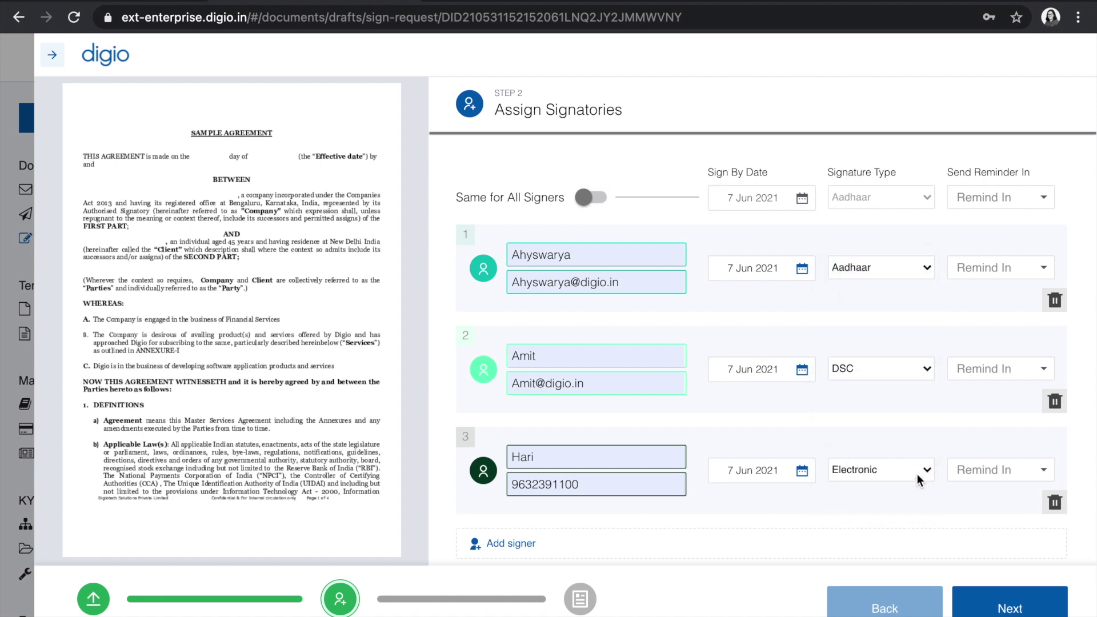
Set sign-by dates of 17 Jun 2021 and 21 Jun 2021 for the second and third signers
left_click(808, 372)
left_click(818, 480)
left_click(805, 476)
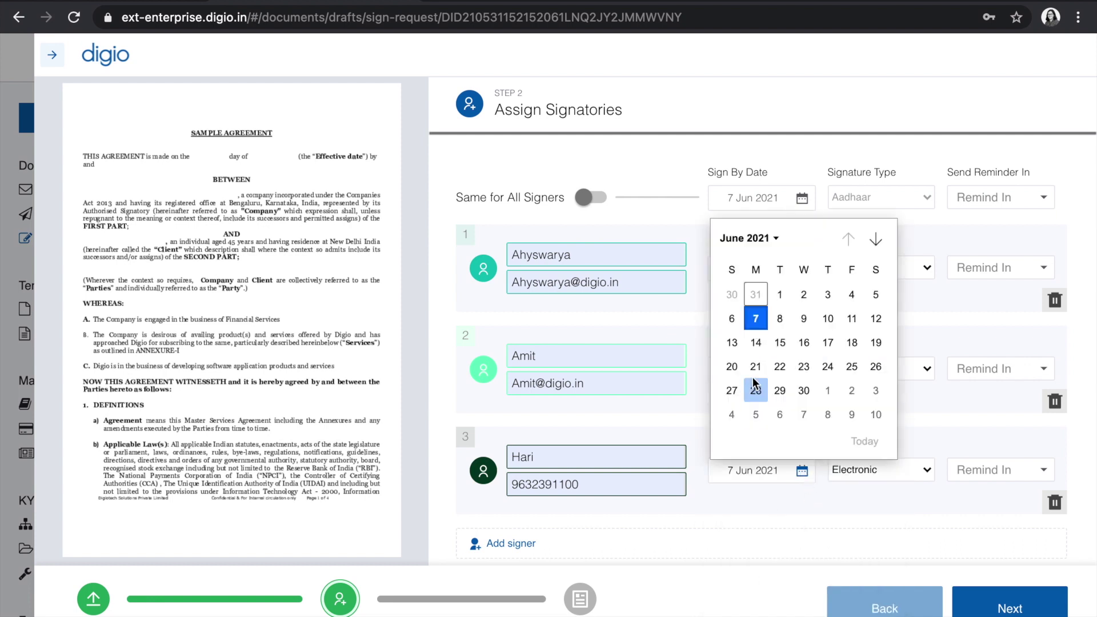
left_click(761, 369)
Add reminders after 1 and 4 days for the first signer and 2 days for the second
left_click(1047, 273)
left_click(958, 290)
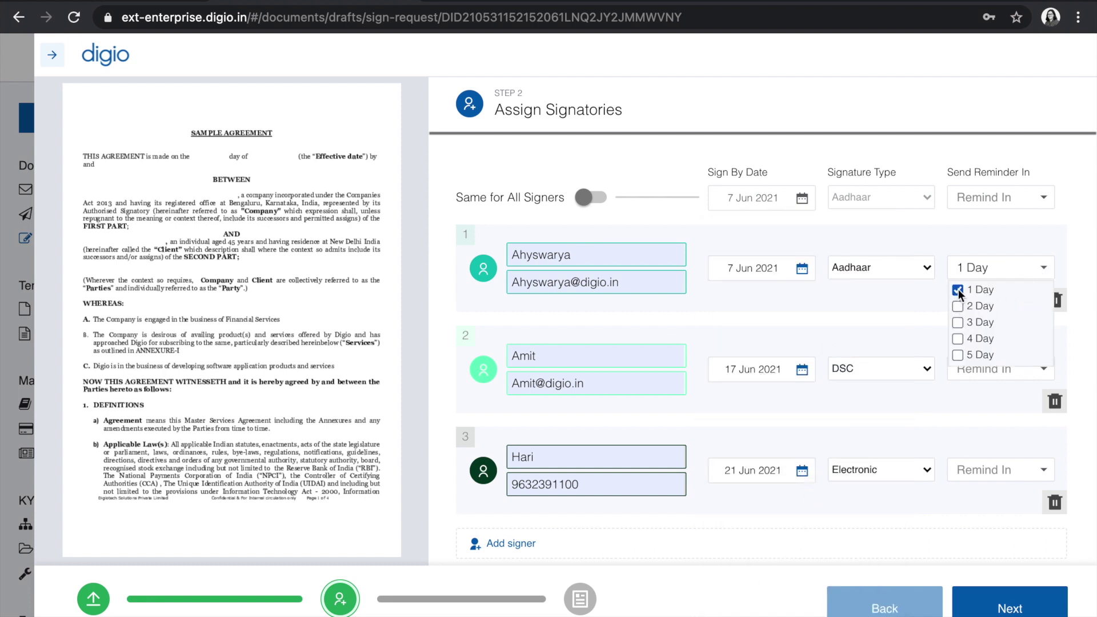
left_click(958, 339)
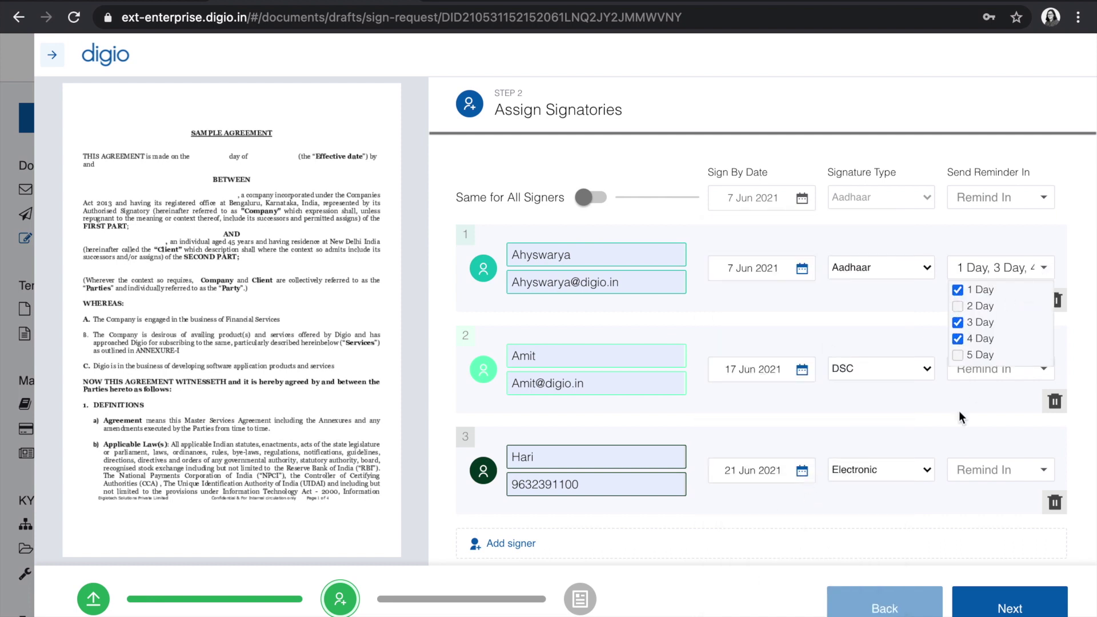
left_click(1043, 372)
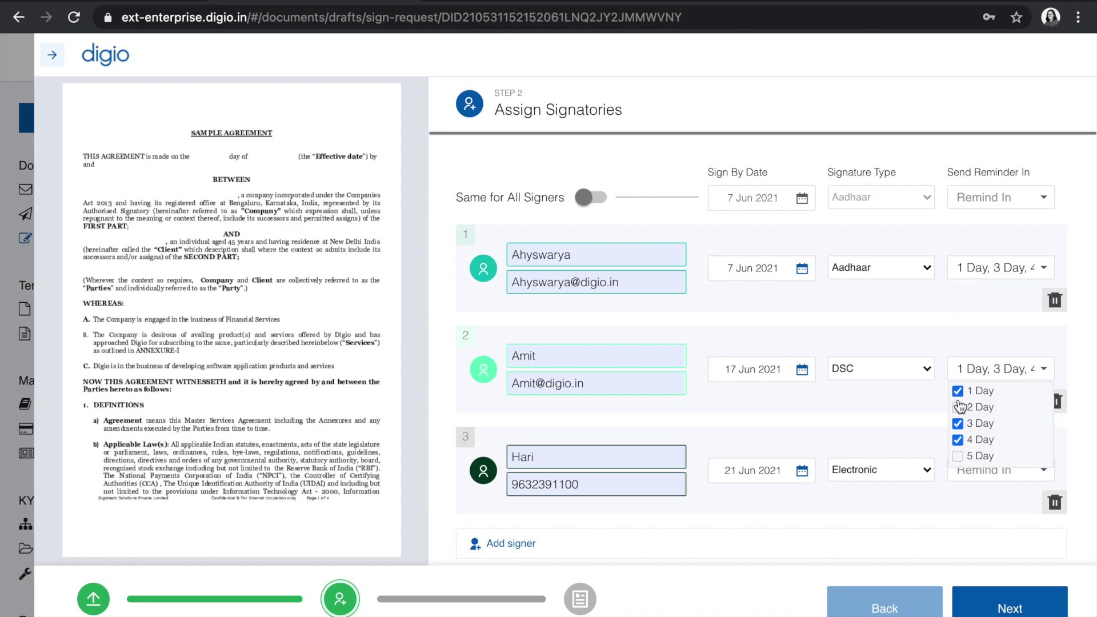
left_click(959, 408)
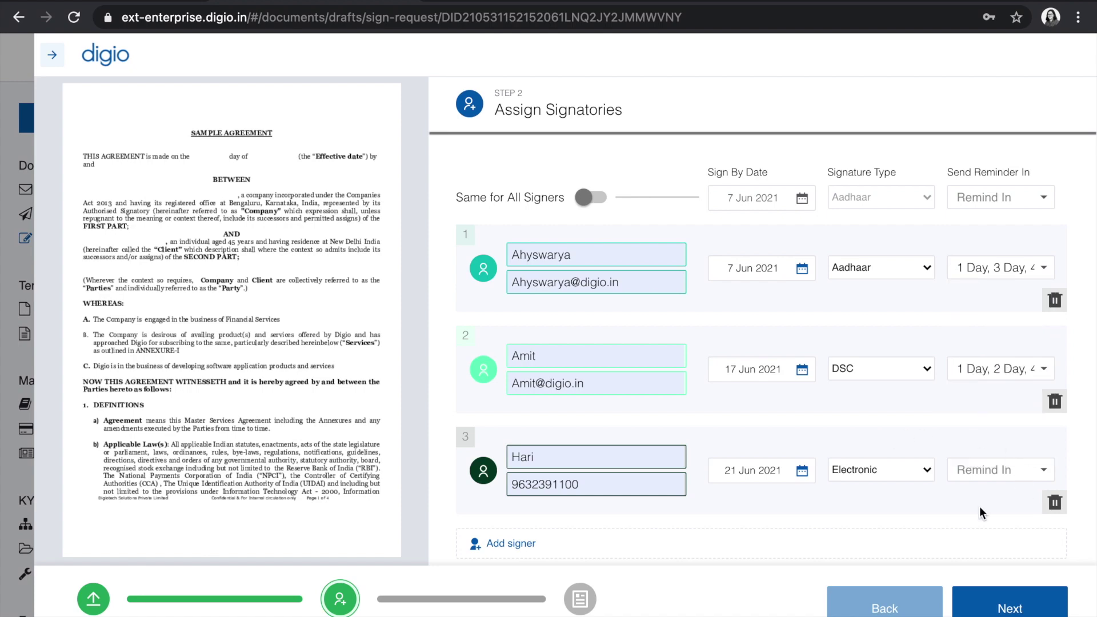
scroll(980, 505, "down", 3)
Turn on Sequential Signing and Attach Estamp
left_click(592, 383)
scroll(759, 392, "up", 3)
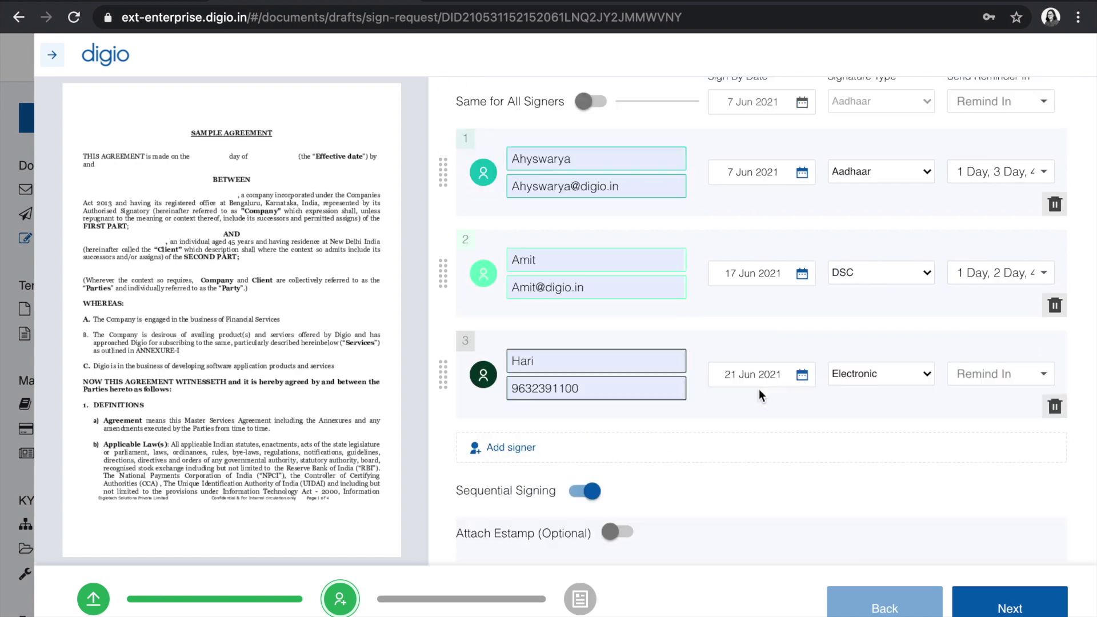
scroll(658, 481, "down", 3)
left_click(620, 443)
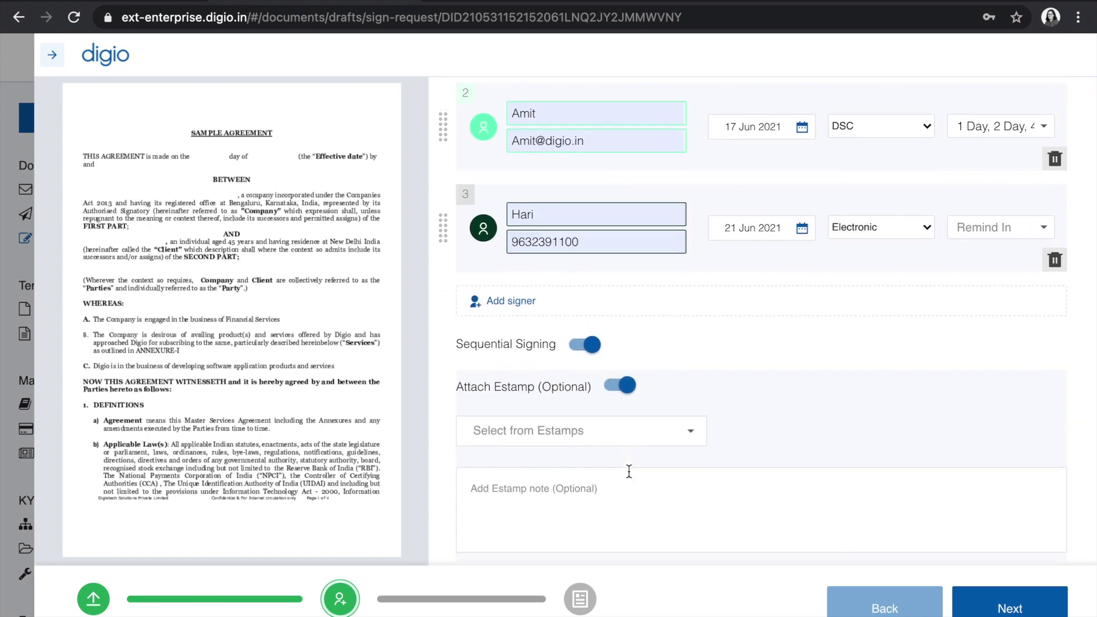
Select the KA-100-100 estamp and type its agreement note and the review message
scroll(634, 468, "down", 2)
left_click(700, 316)
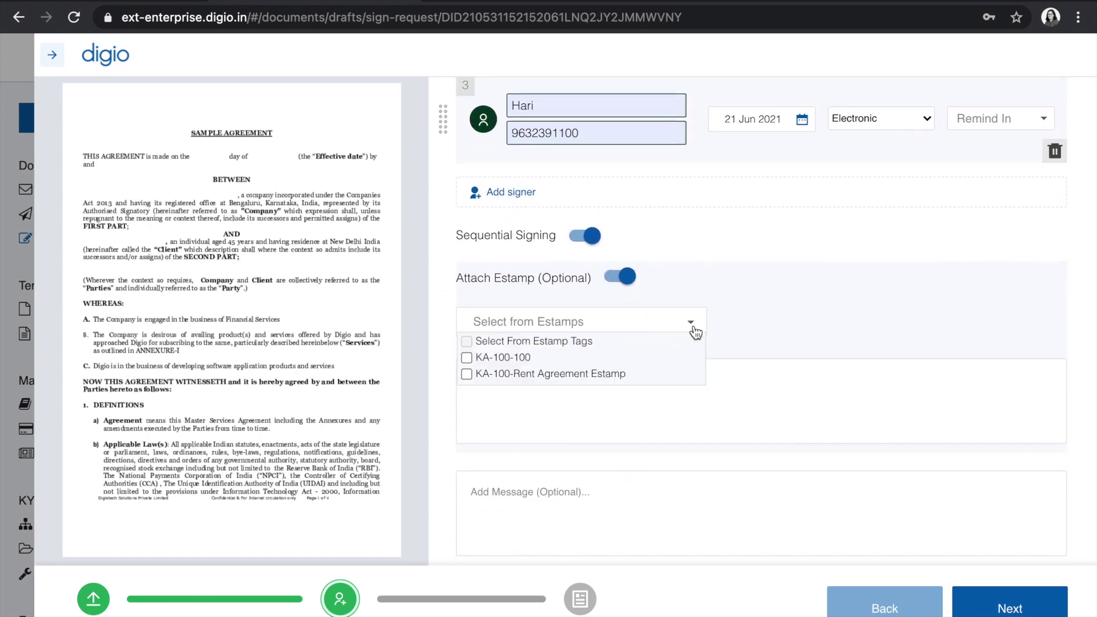
left_click(482, 368)
left_click(499, 424)
type("THIS")
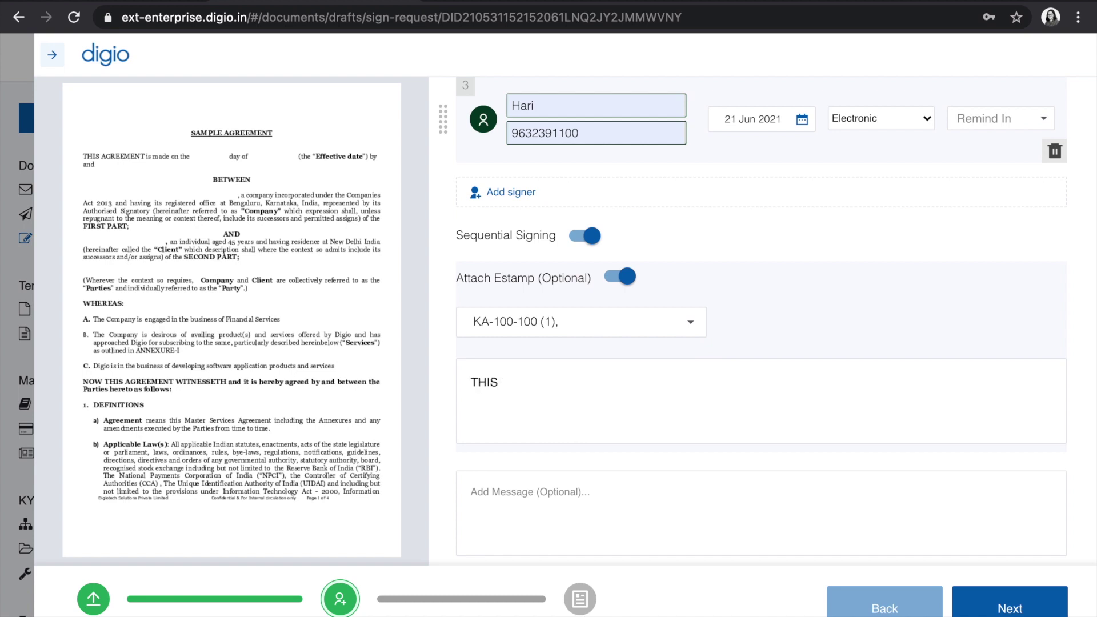
type("ER FORMS AN INTEGRAL PART OF")
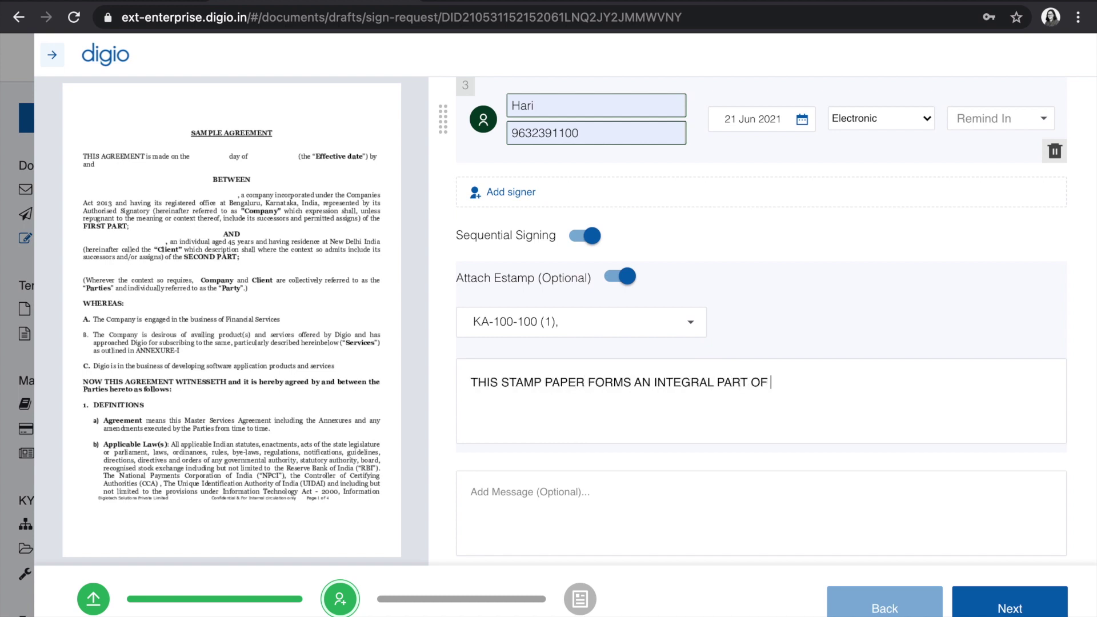
type("E AGREE")
type("ETWEEN A")
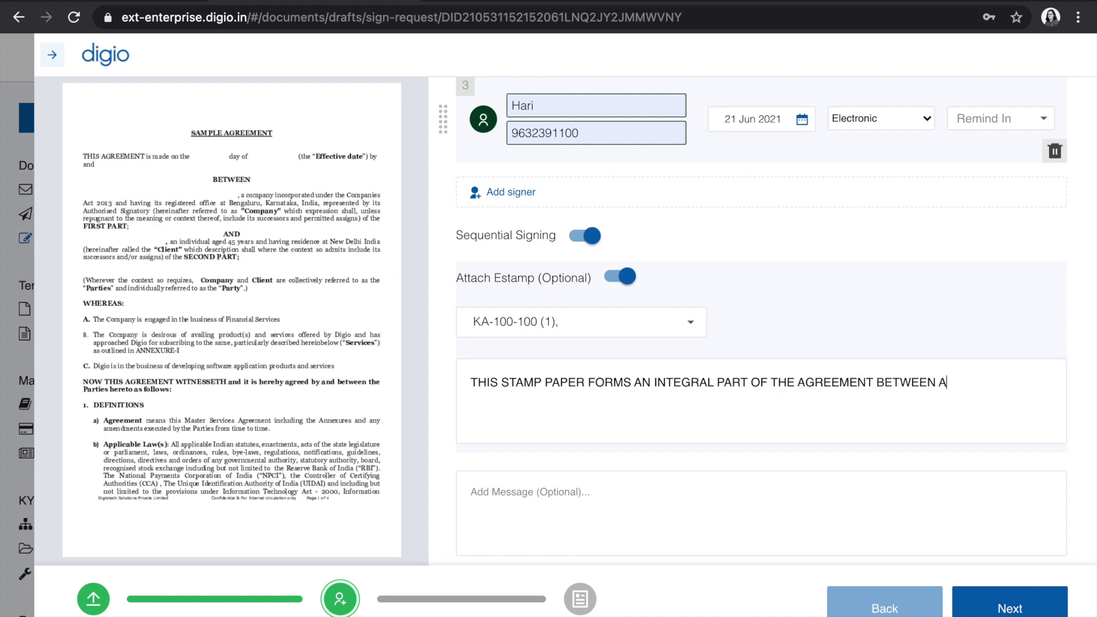
type("HYSWARY AND")
key("BackSpace")
key("BackSpace")
key("BackSpace")
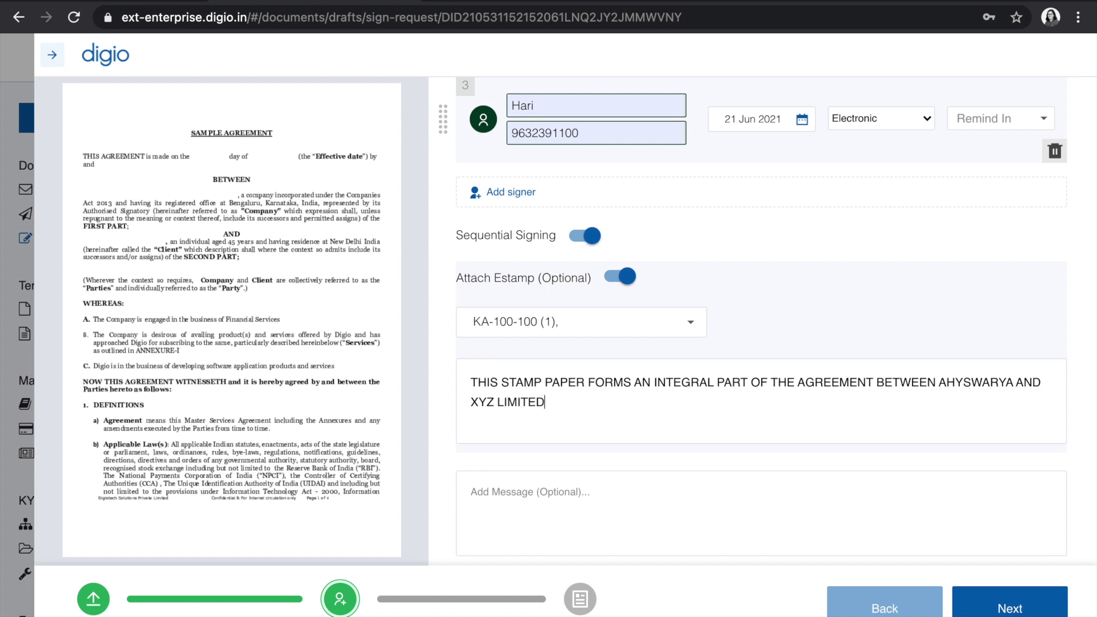
type("PLEASE REVIEW AND SIG")
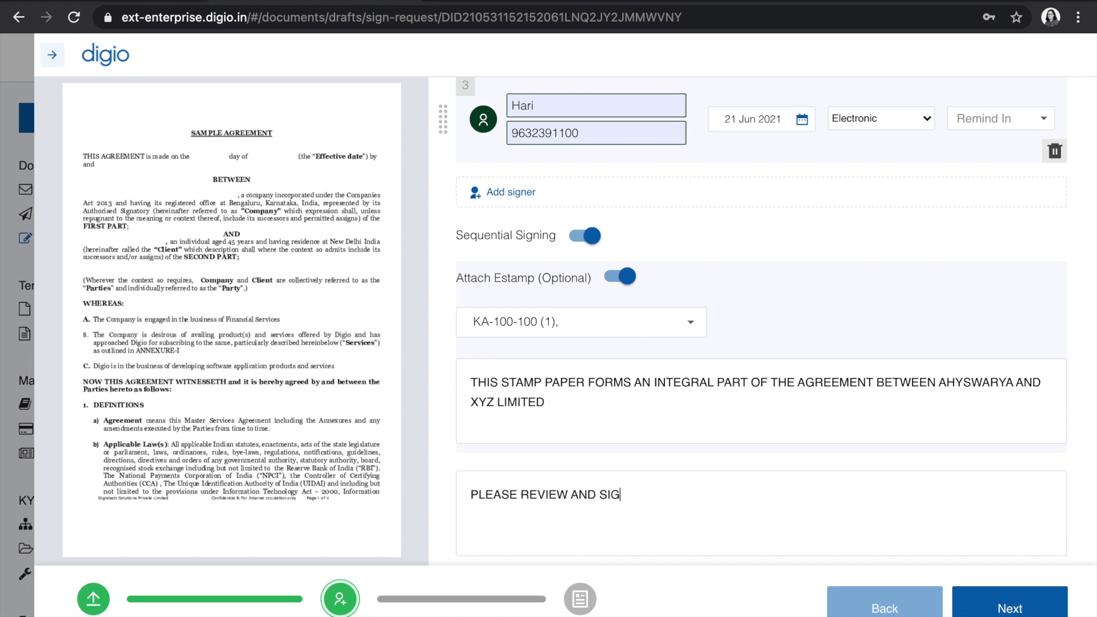
type("E AGREEMENT FOR COMPLETE THE ACCOUNT OPENING PROCESS")
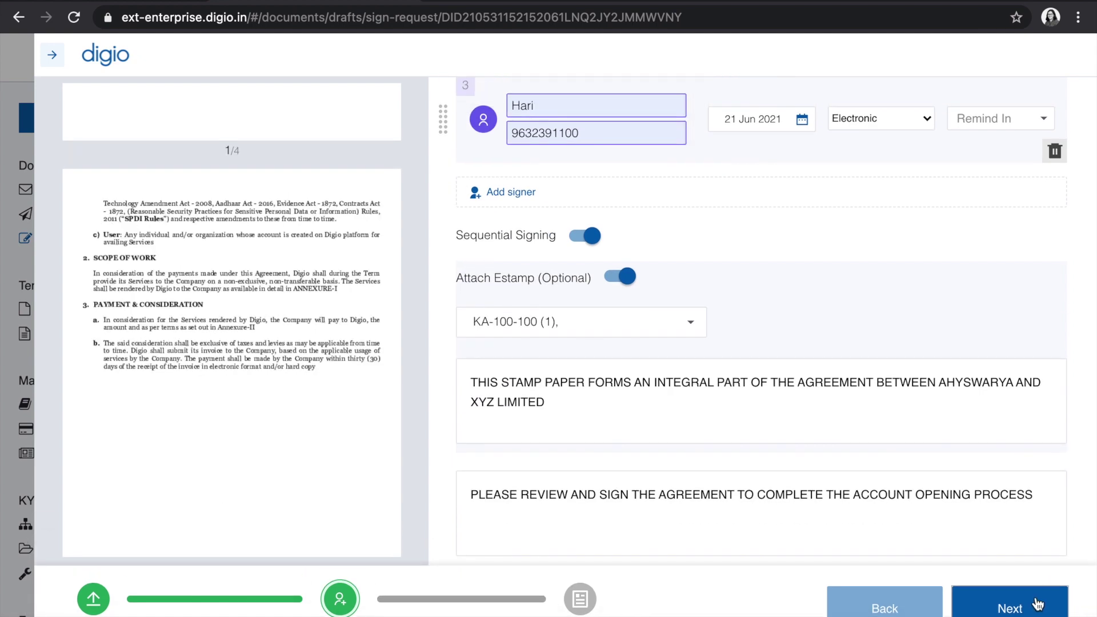
Add the client's full name in bold, size 15, under Name: on page 2
left_click(1039, 607)
scroll(811, 387, "up", 2)
scroll(809, 390, "down", 5)
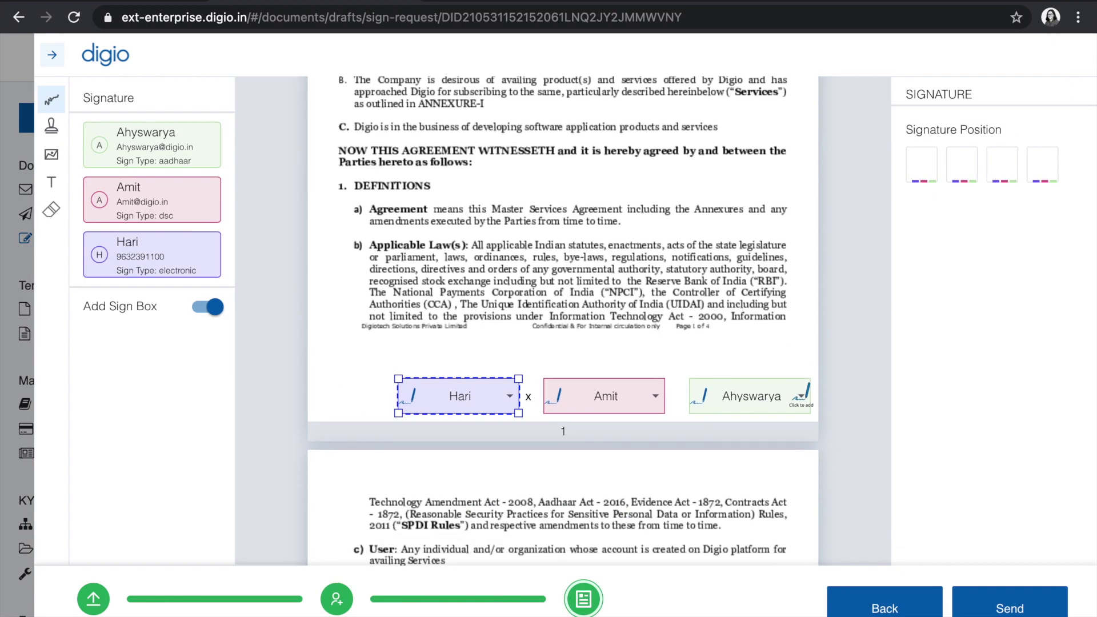
scroll(807, 393, "down", 8)
scroll(808, 393, "down", 5)
left_click(52, 183)
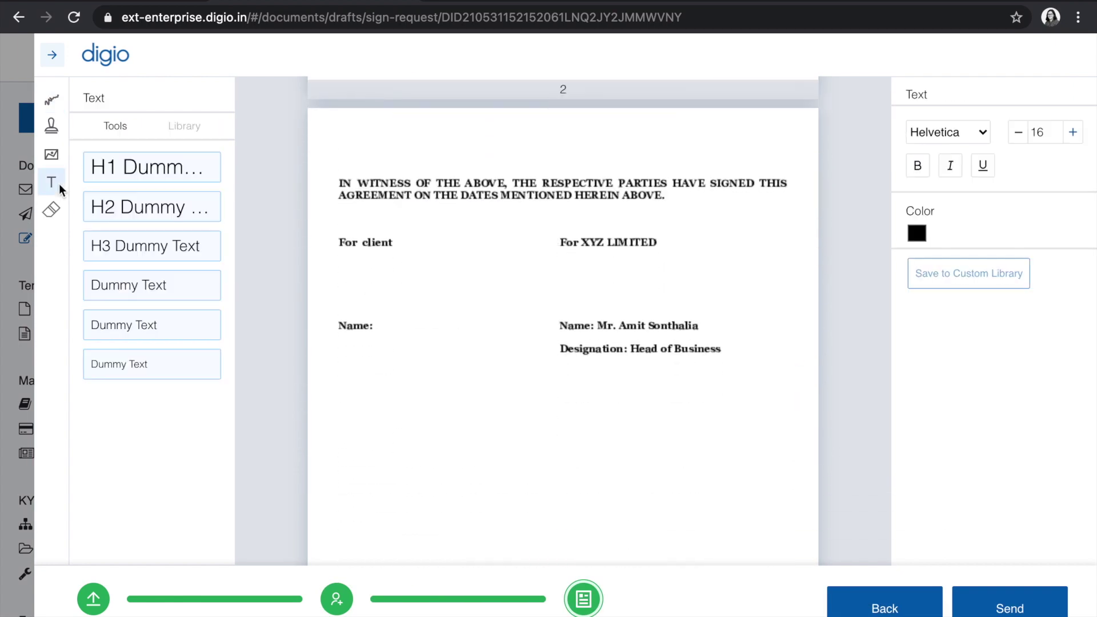
left_click_drag(133, 288, 345, 347)
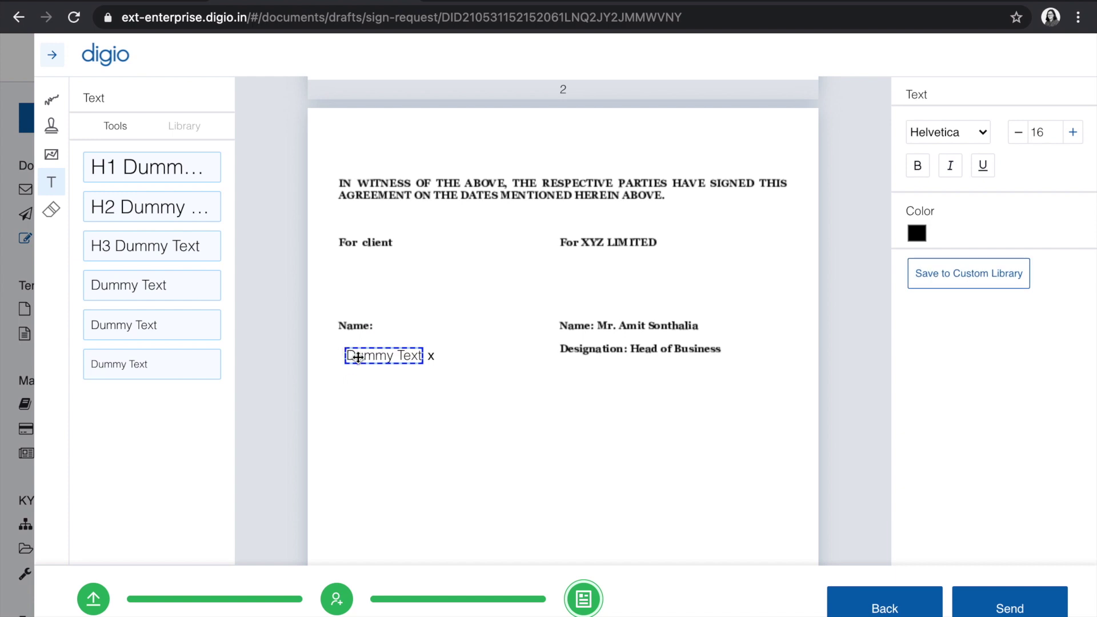
key("BackSpace")
type("Ahys")
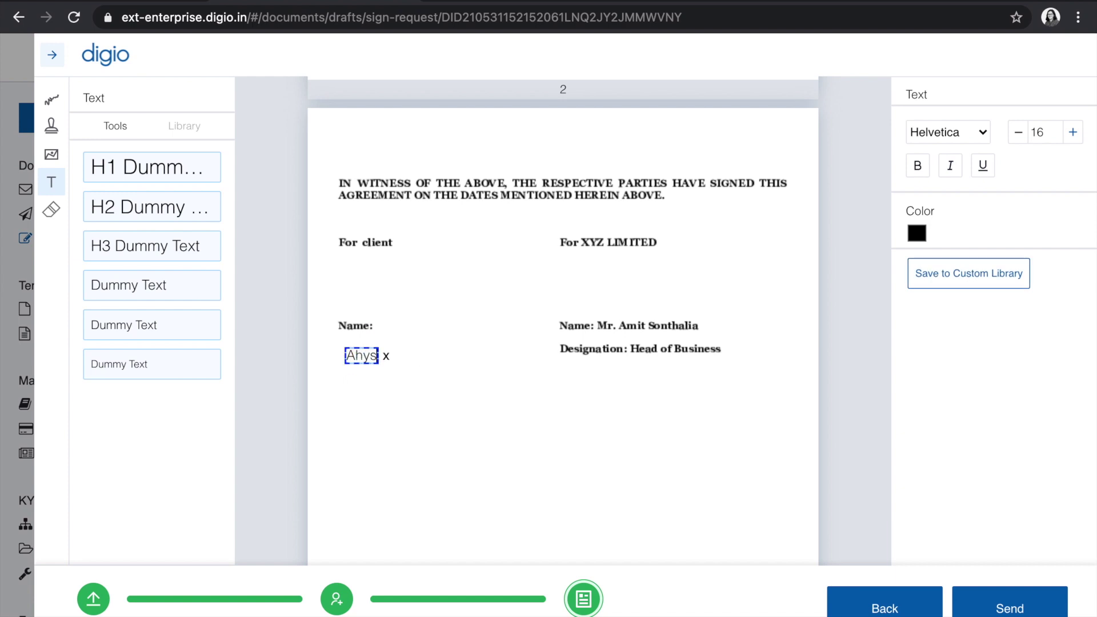
type("warya Krishnamur")
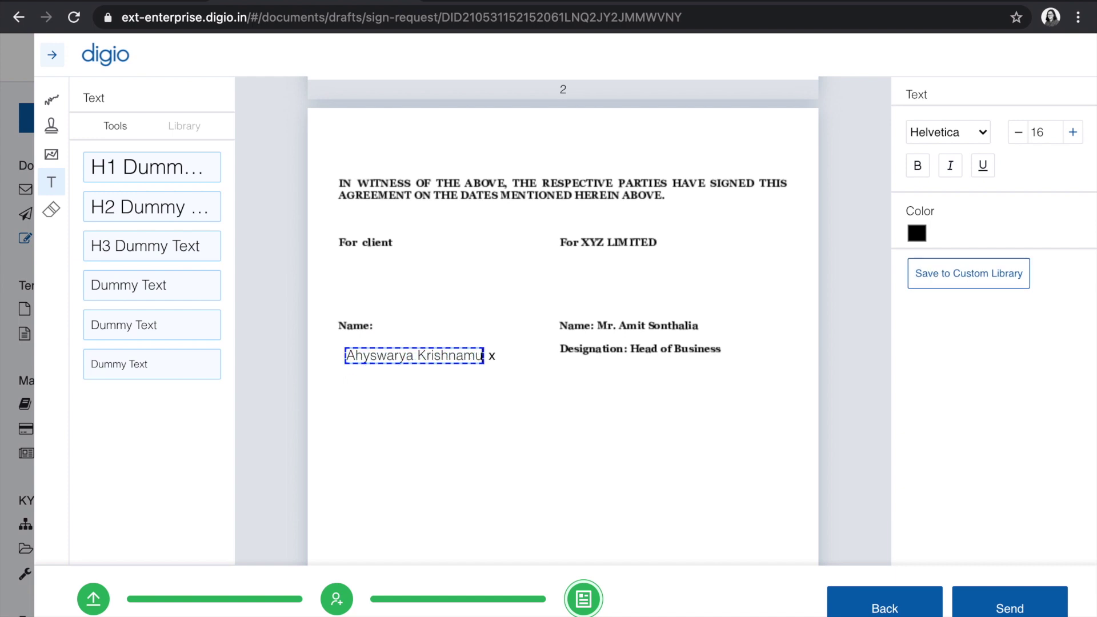
type("thy")
left_click(913, 171)
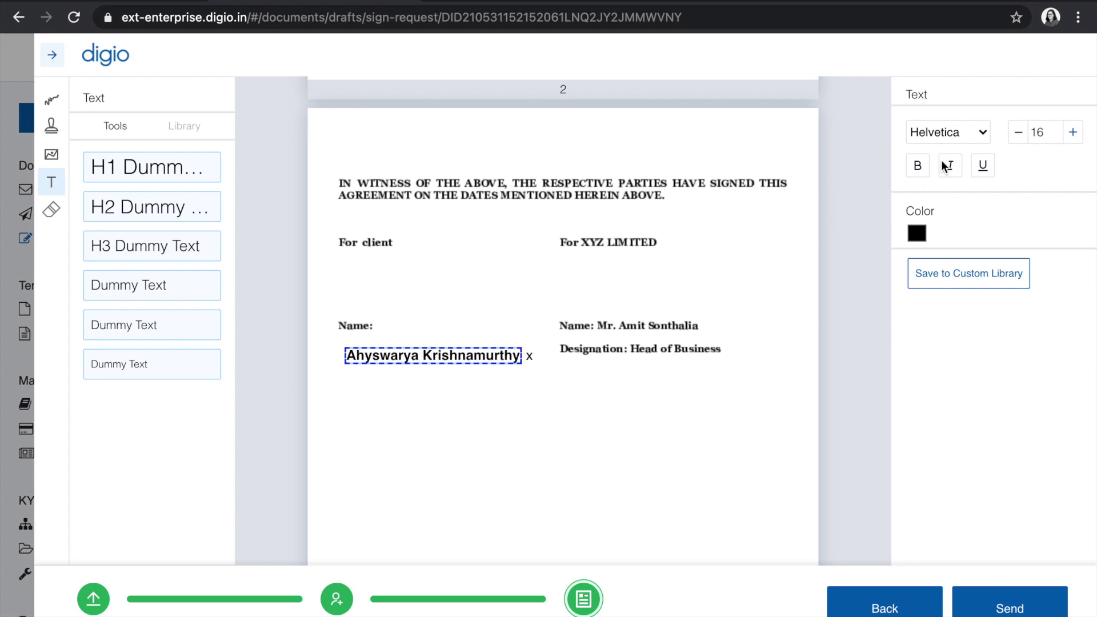
left_click(1055, 137)
Add the client's full name in bold, size 15, under Full Name of the client on page 3
scroll(613, 424, "down", 10)
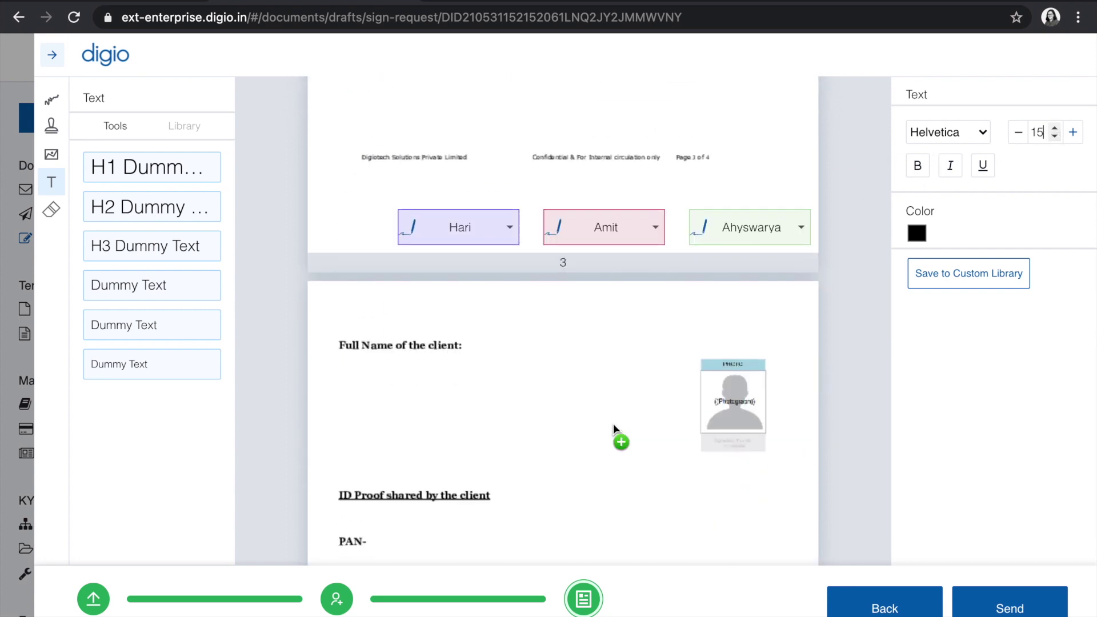
left_click_drag(351, 379, 352, 380)
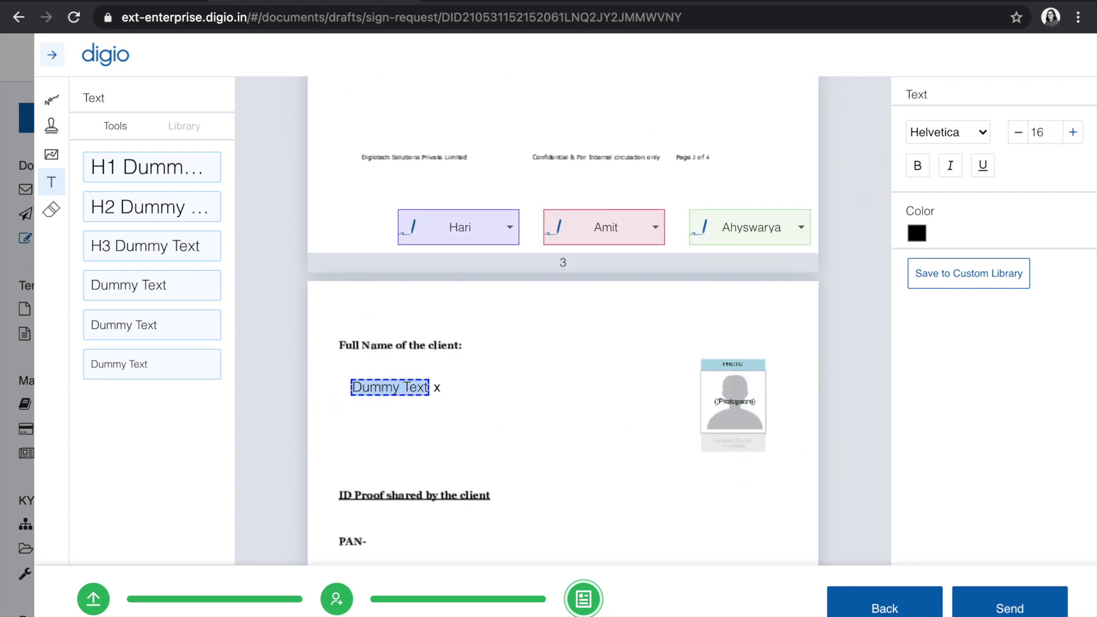
type("Ahyswarya Kr")
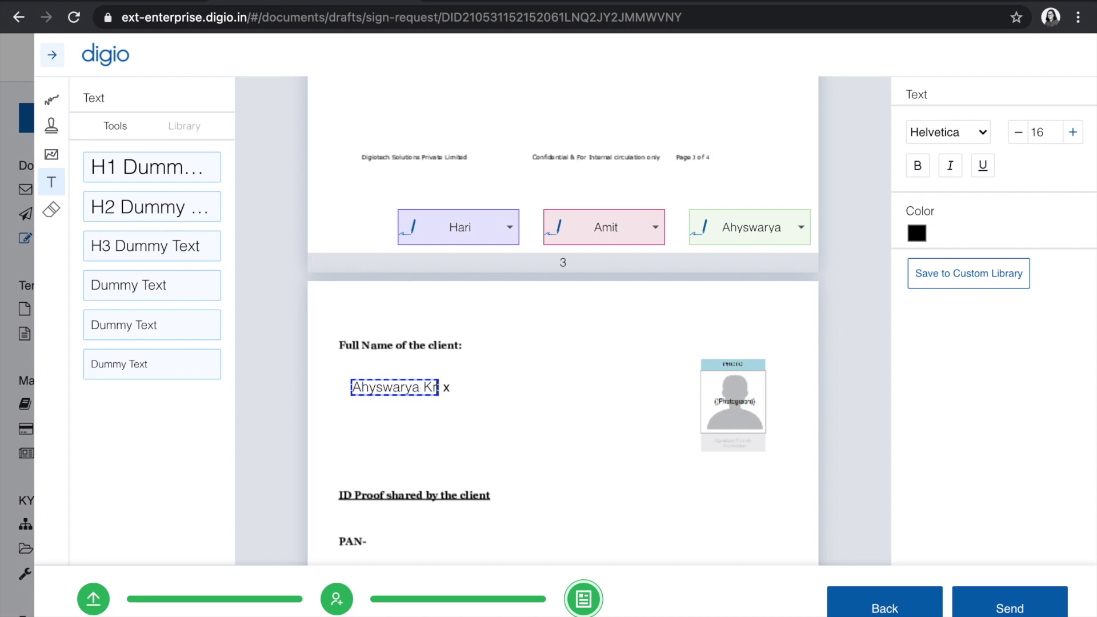
type("ishnamurthy")
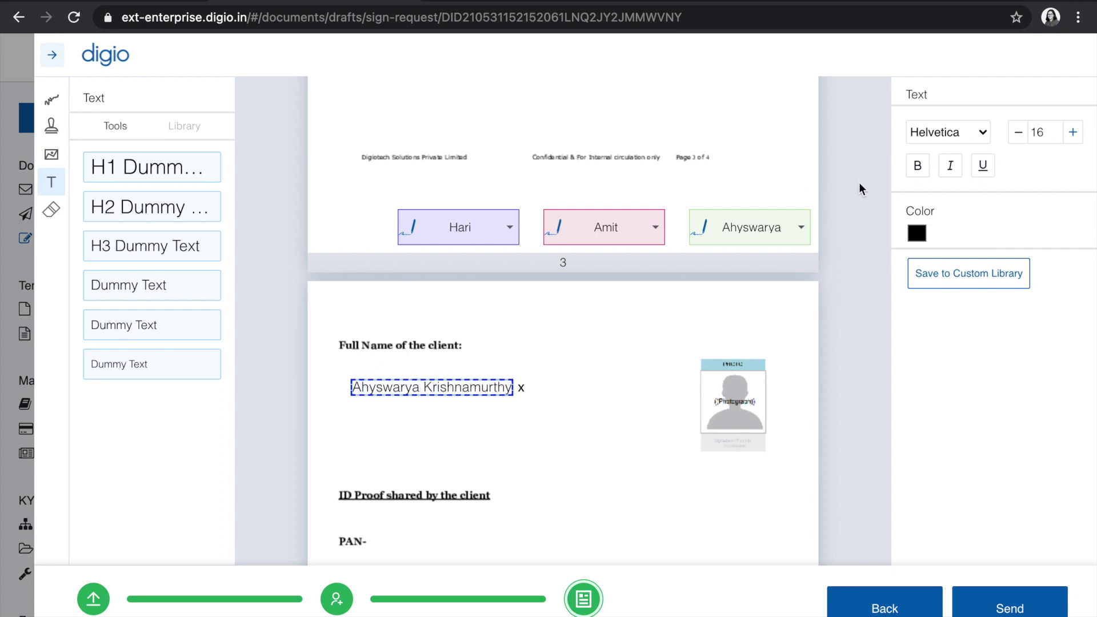
left_click(928, 166)
left_click(1060, 136)
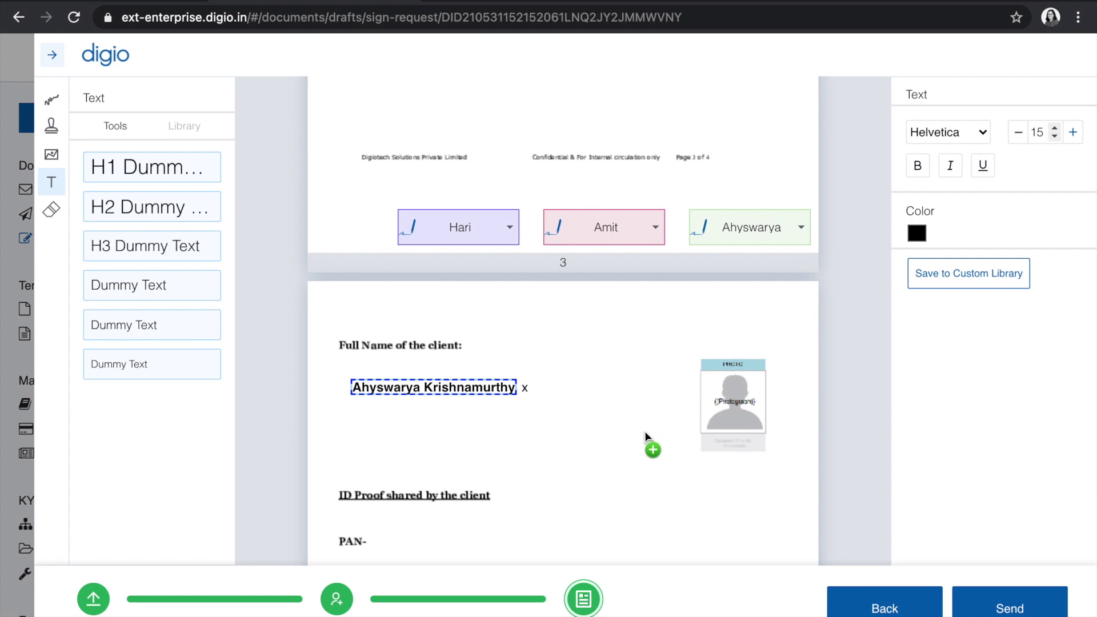
left_click(52, 157)
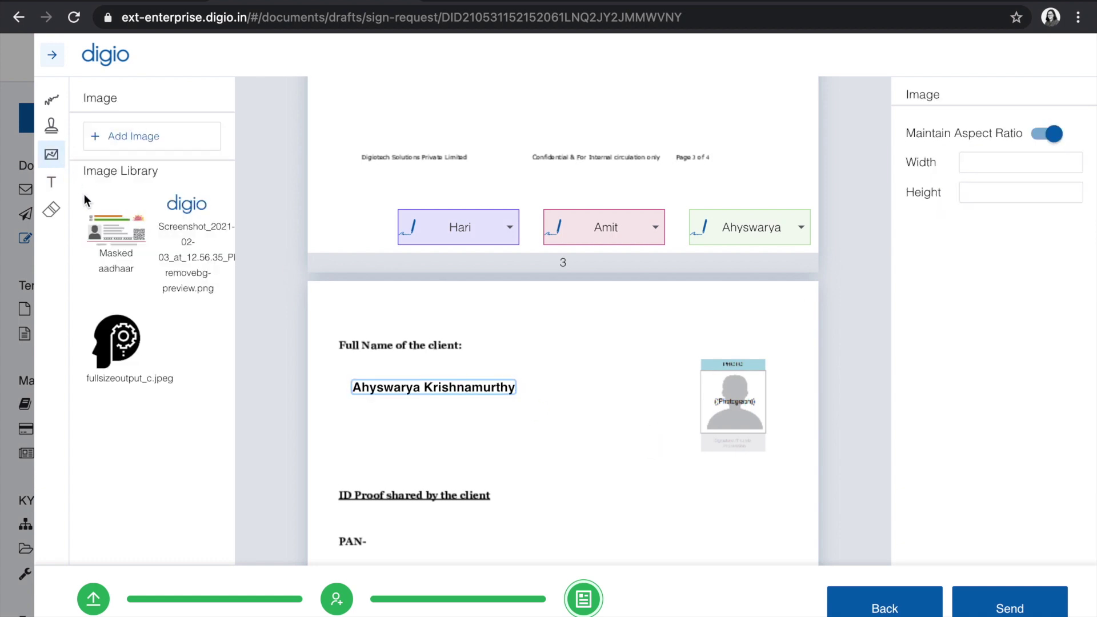
Place and enlarge the Masked aadhaar image under the Aadhaar heading
scroll(440, 417, "down", 7)
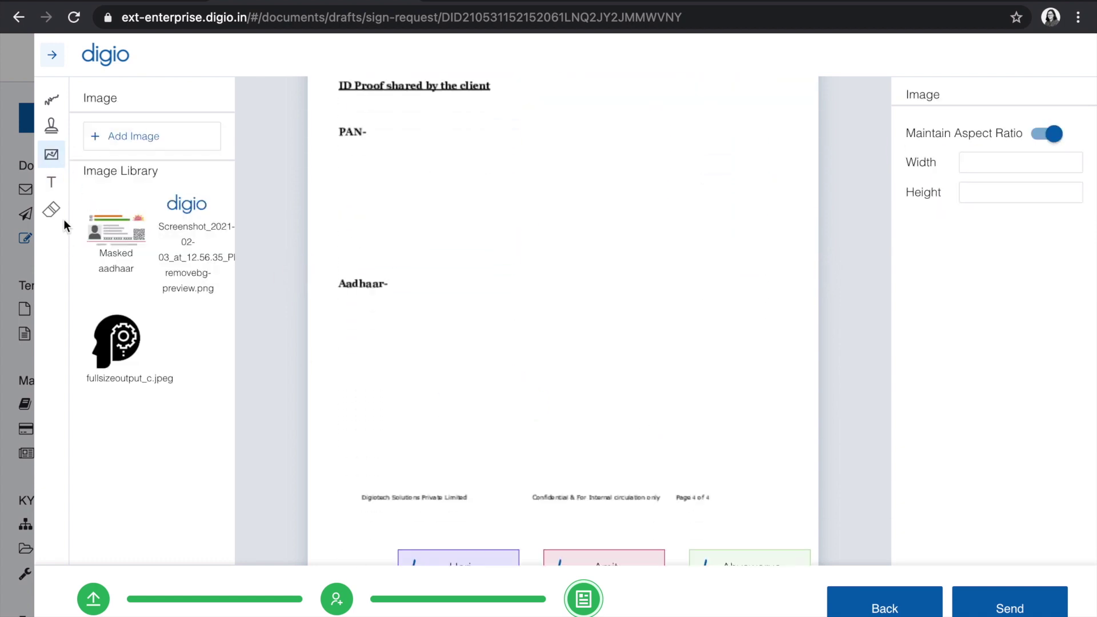
mouse_move(116, 235)
left_mouse_down()
mouse_move(327, 337)
mouse_move(373, 337)
left_mouse_up()
left_click_drag(463, 387, 546, 435)
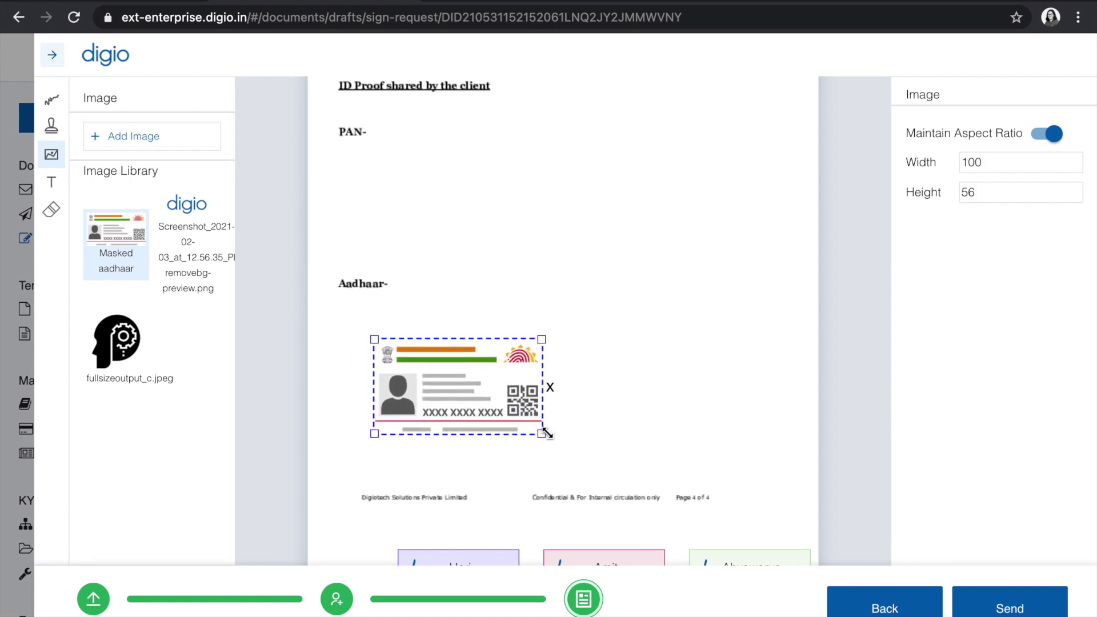
left_click_drag(482, 401, 449, 382)
Upload PAN Masked.png and place it under the PAN heading
left_click(129, 132)
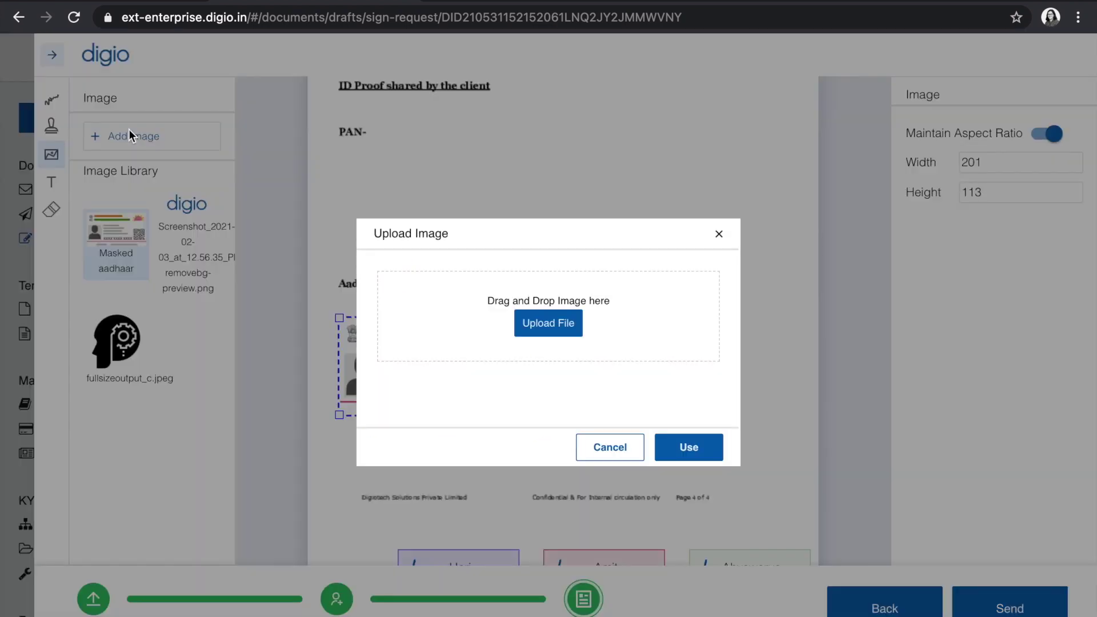
left_click(545, 324)
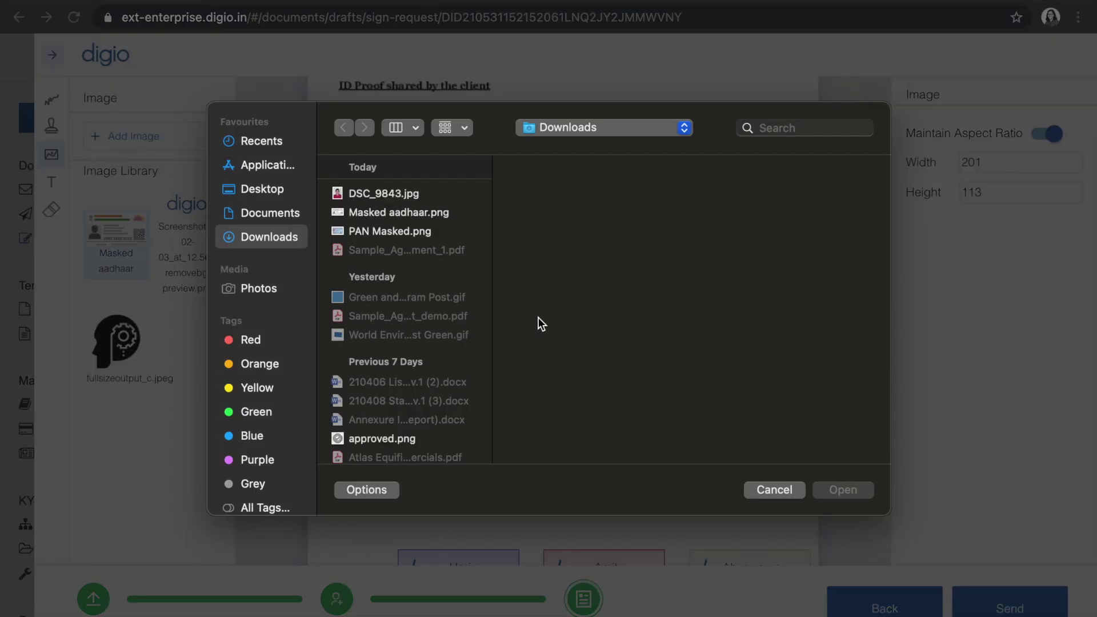
left_click(444, 230)
left_click(837, 492)
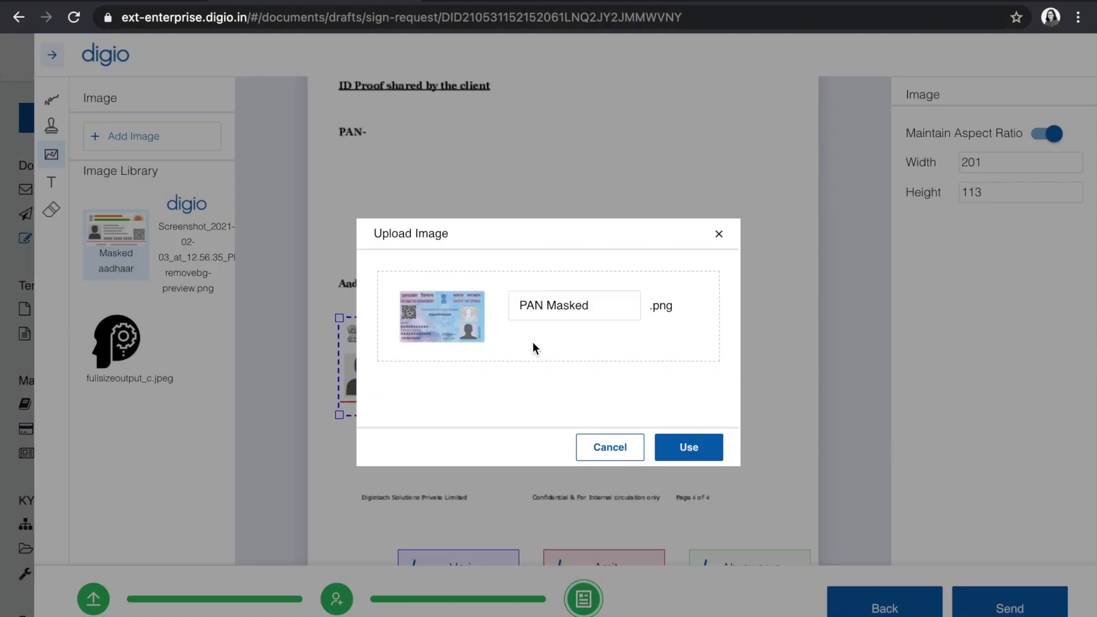
left_click(685, 448)
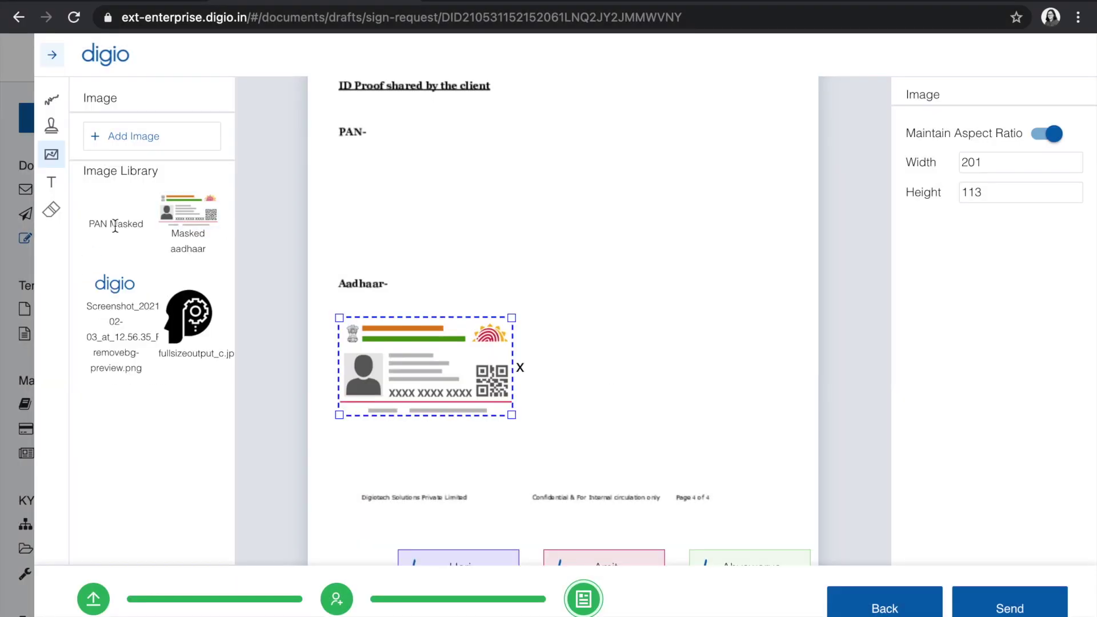
left_click_drag(115, 224, 356, 373)
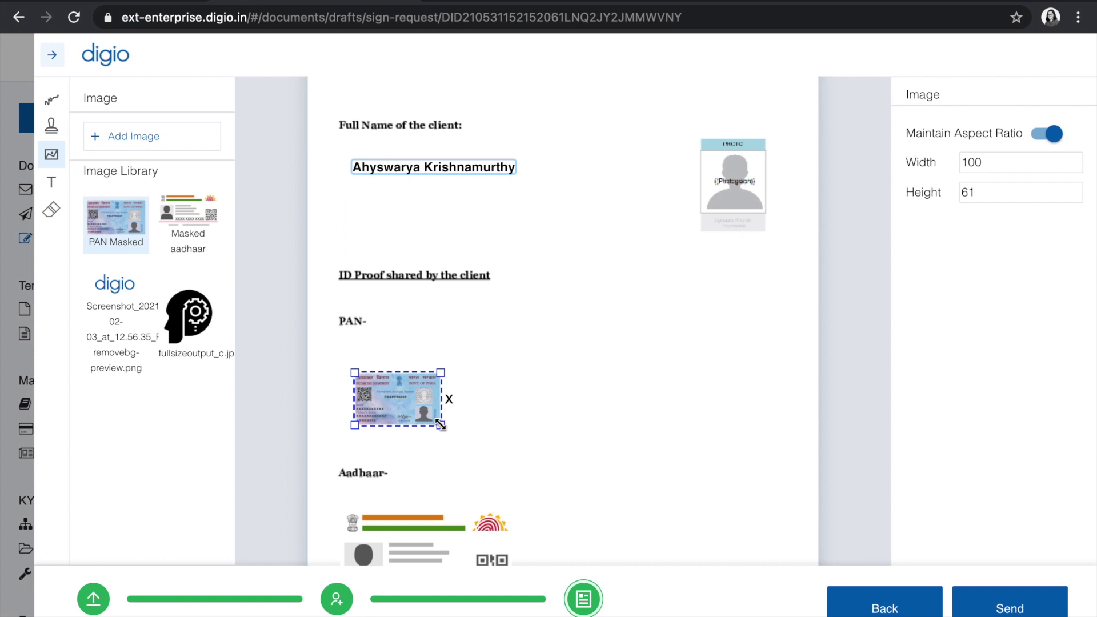
mouse_move(441, 429)
left_mouse_down()
mouse_move(537, 449)
mouse_move(532, 418)
left_mouse_up()
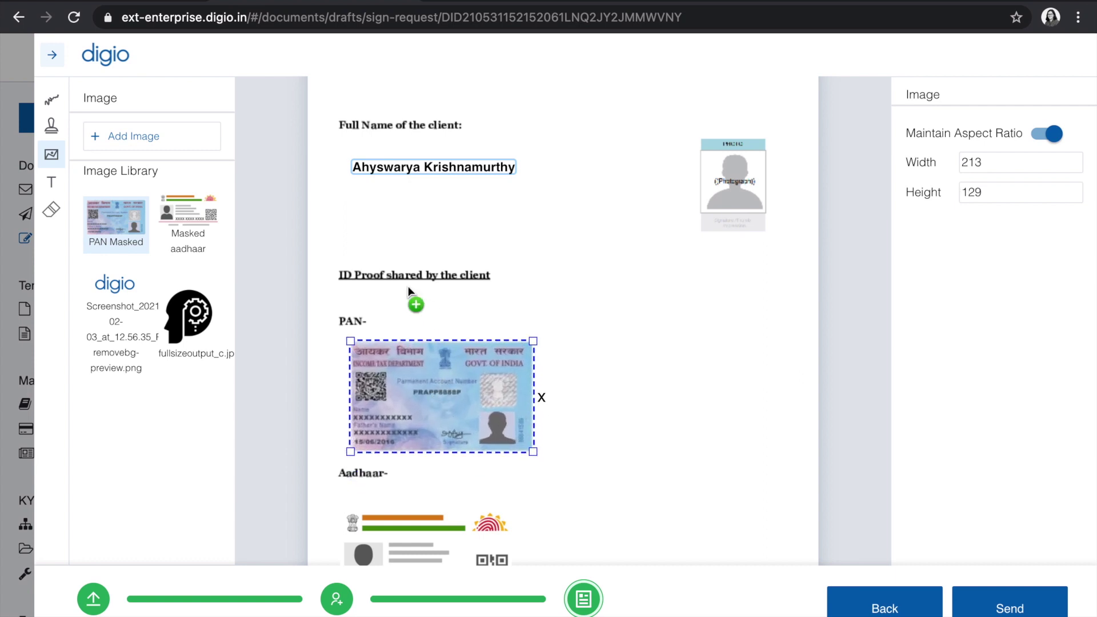
Upload the DSC_9843 photo and place it over the page 3 photo placeholder
left_click(164, 145)
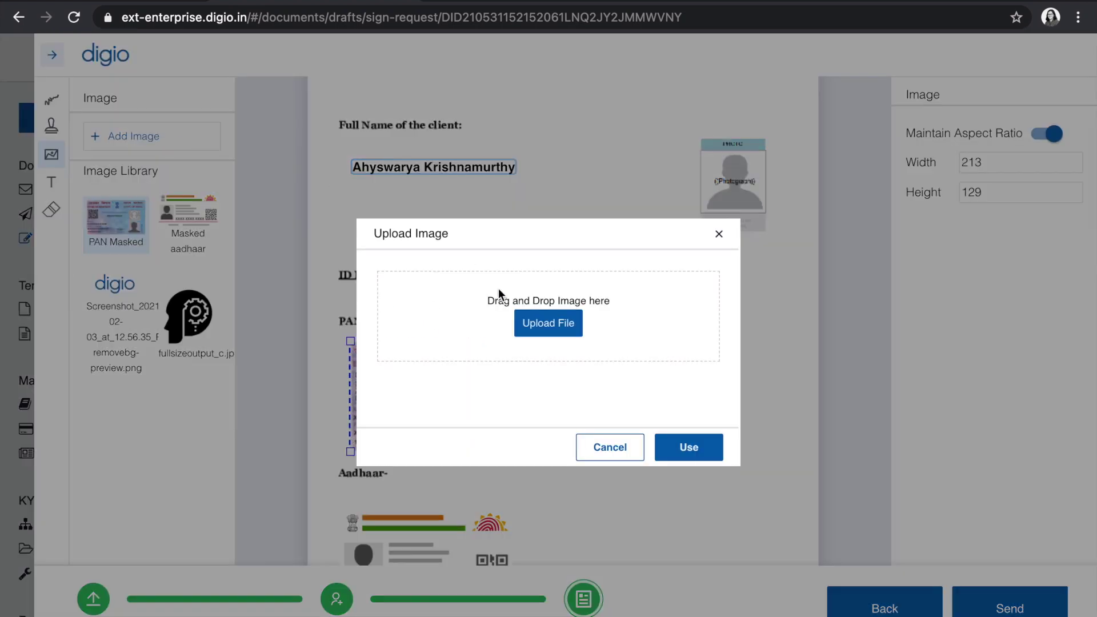
left_click(544, 322)
left_click(402, 193)
left_click(843, 490)
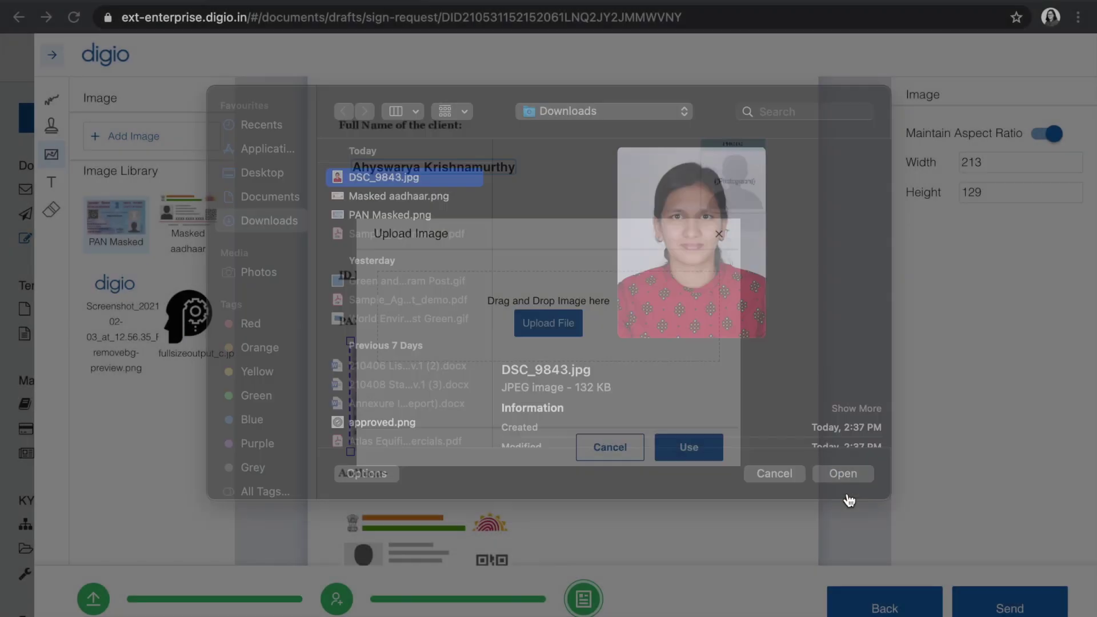
left_click(692, 447)
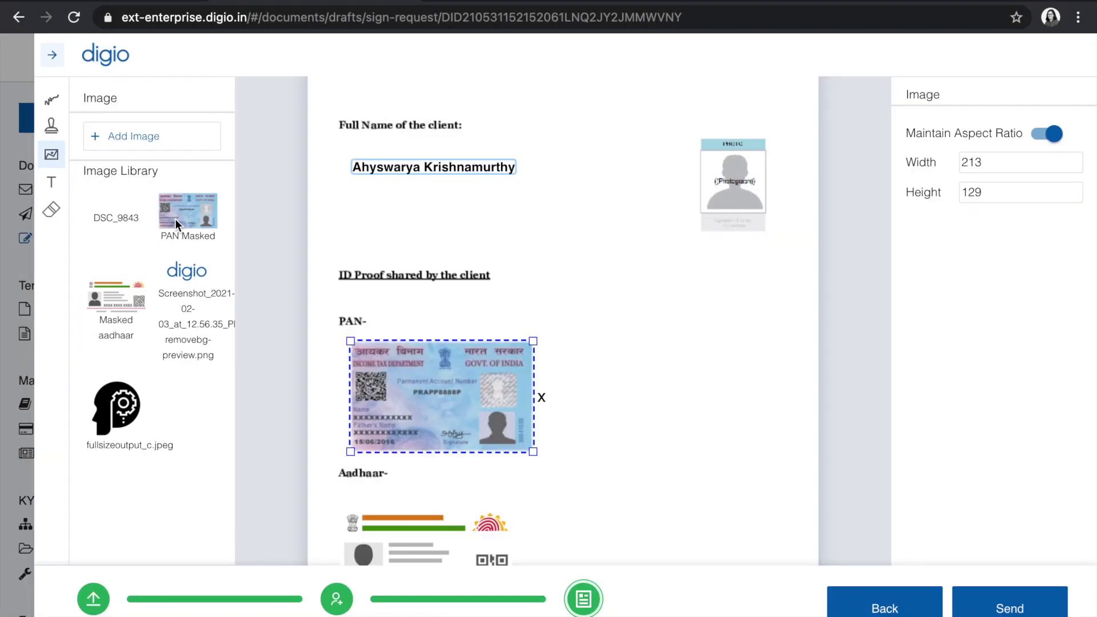
left_click_drag(730, 168, 731, 171)
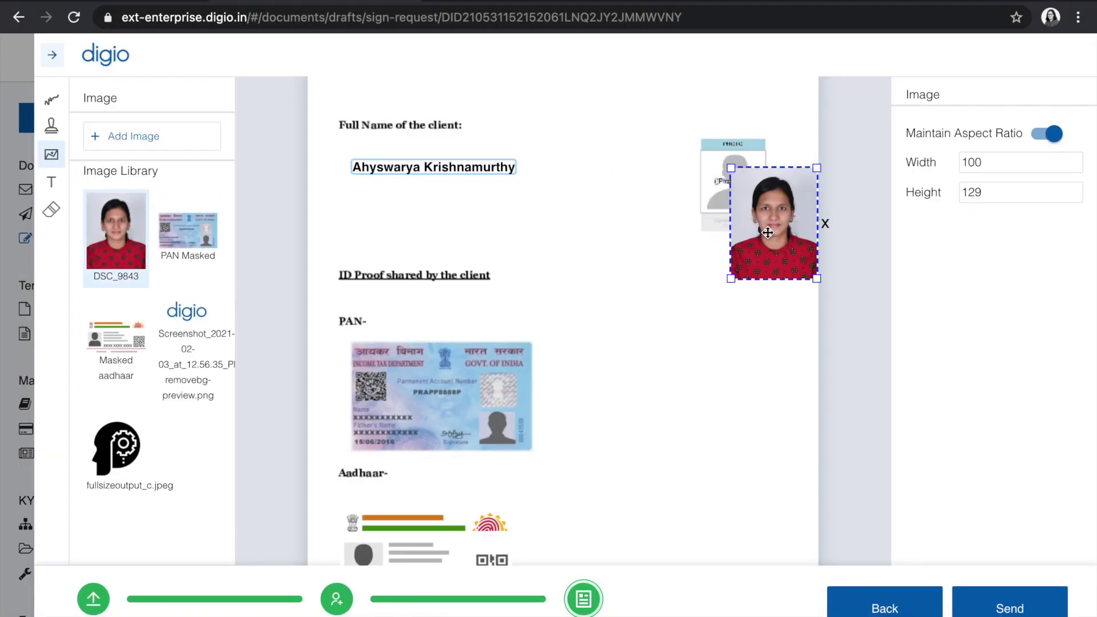
left_click_drag(156, 211, 383, 218)
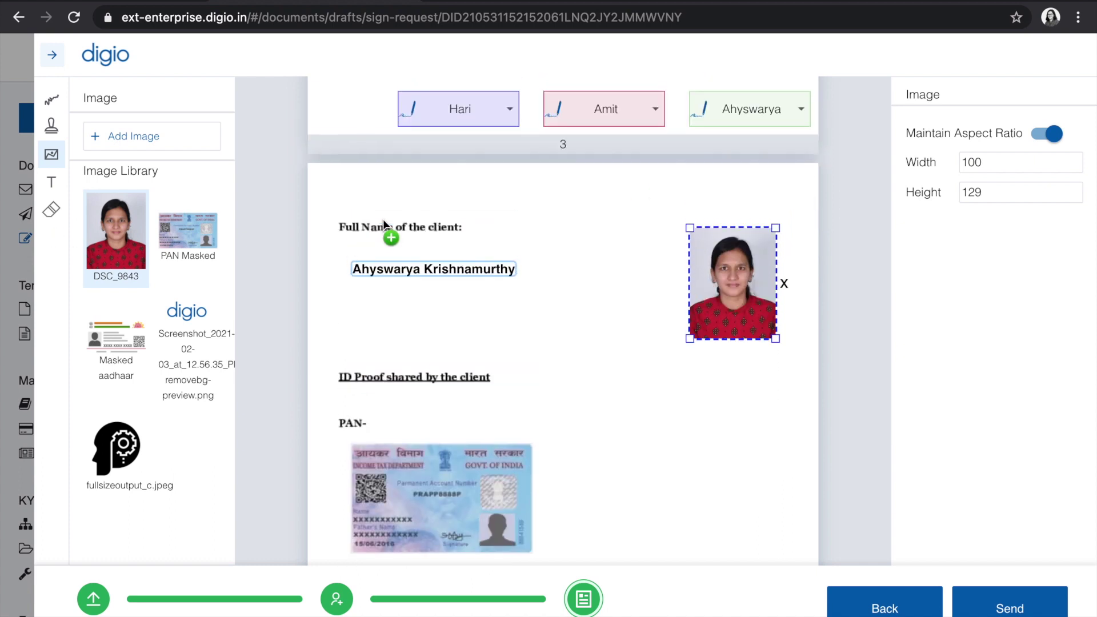
scroll(383, 218, "down", 5)
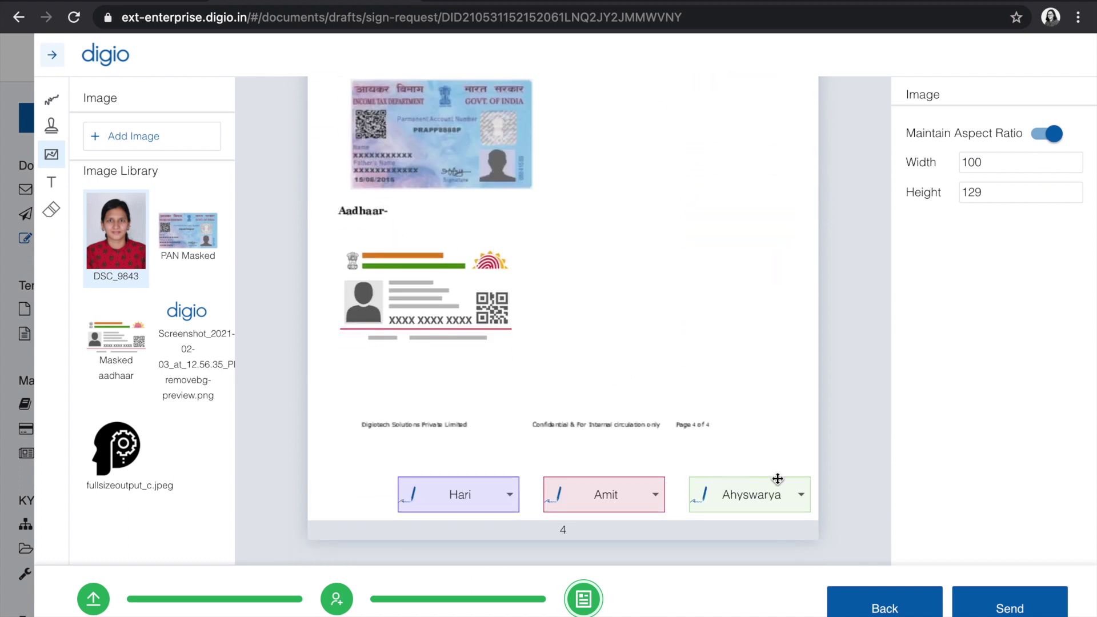
Copy the client's green sign box and paste it on page 3 beside the photo
left_click(801, 496)
scroll(755, 535, "down", 2)
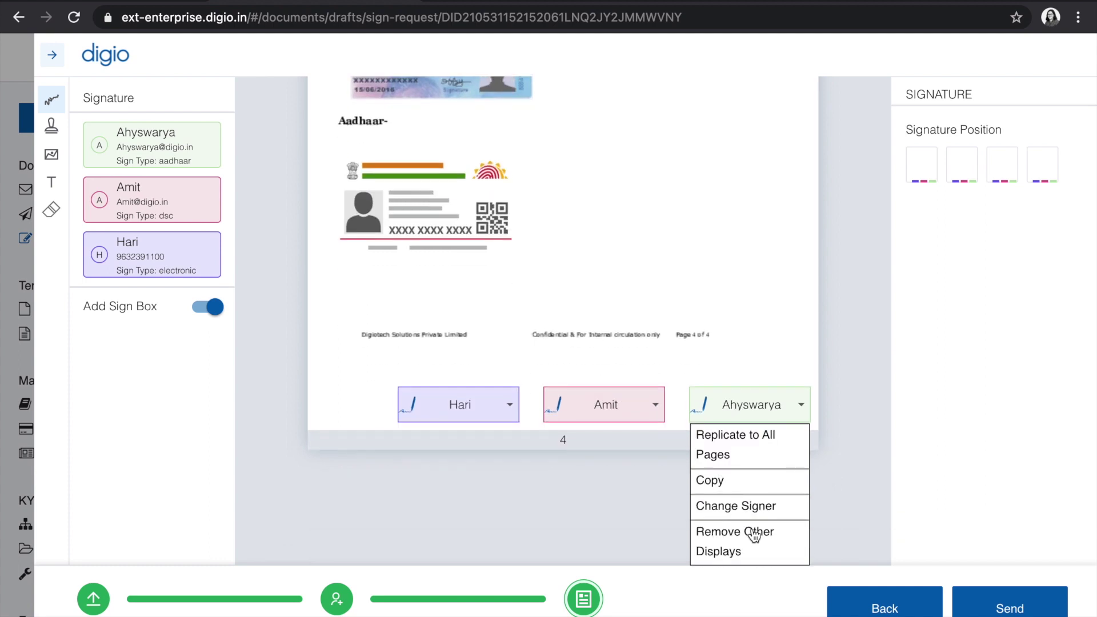
left_click(724, 483)
scroll(736, 396, "up", 10)
scroll(737, 395, "down", 1)
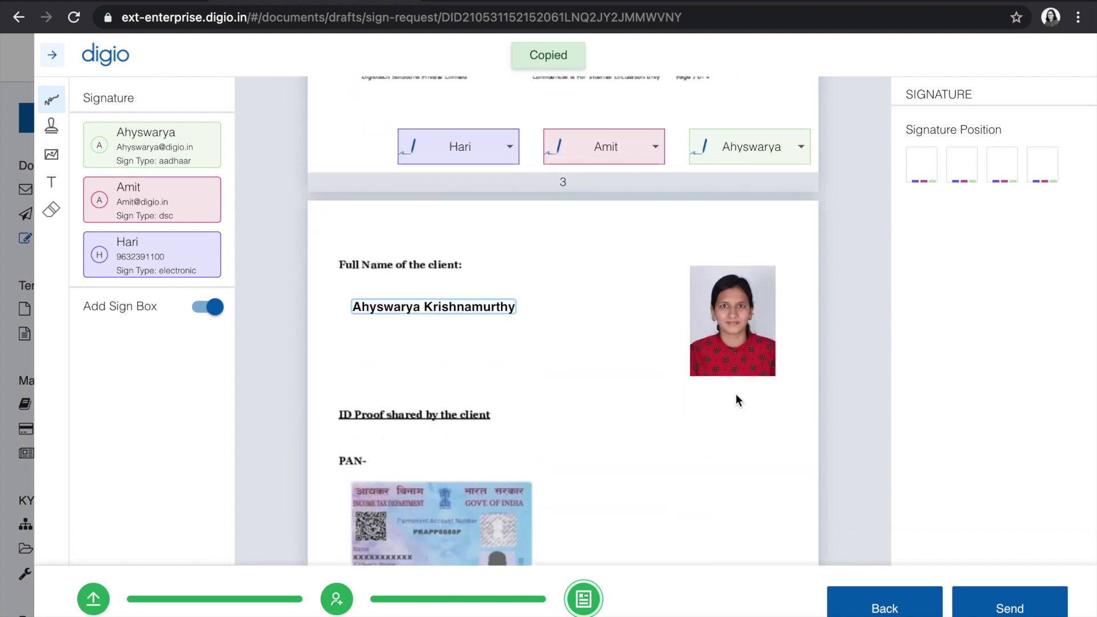
right_click(690, 482)
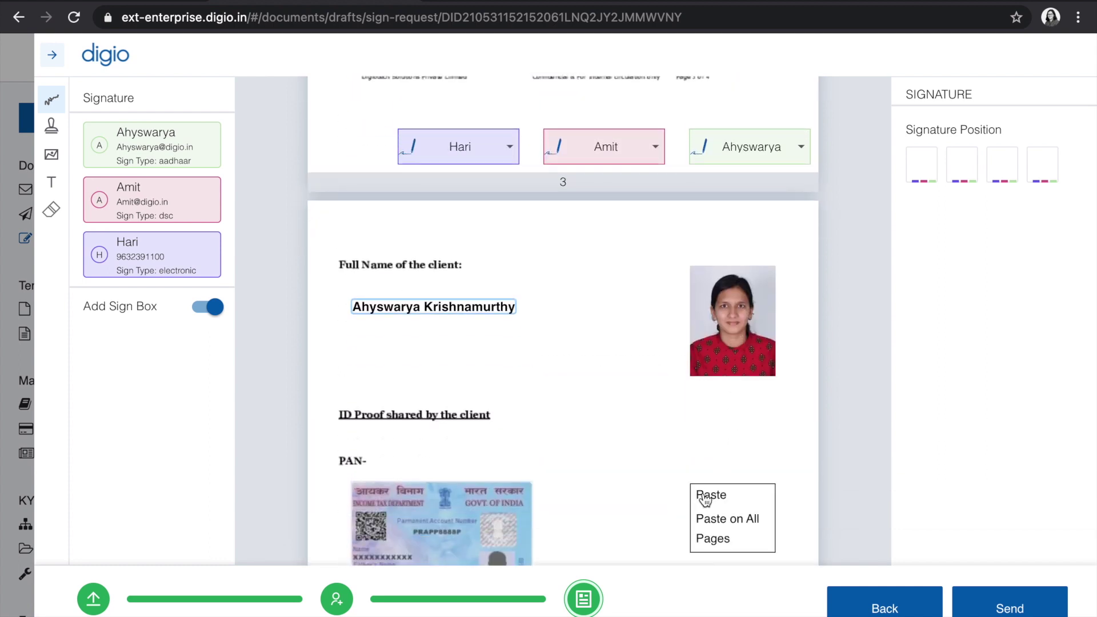
left_click(705, 493)
mouse_move(705, 493)
left_mouse_down()
mouse_move(717, 438)
mouse_move(710, 379)
left_mouse_up()
scroll(743, 372, "up", 10)
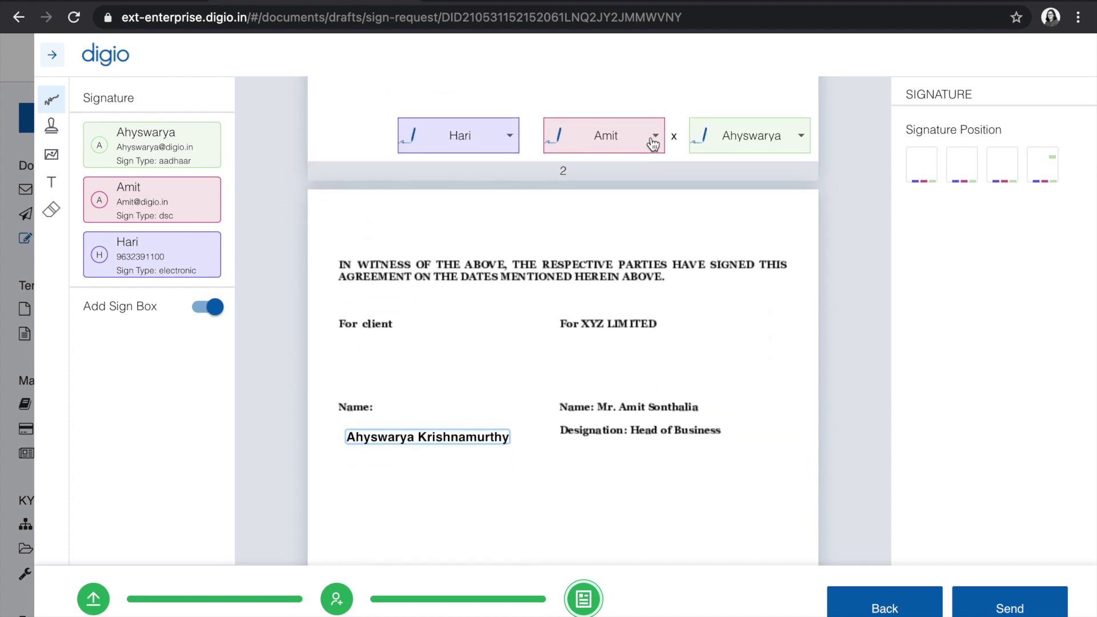
Paste a copy of the company signatory's pink sign box under For XYZ LIMITED
left_click(655, 137)
left_click(572, 212)
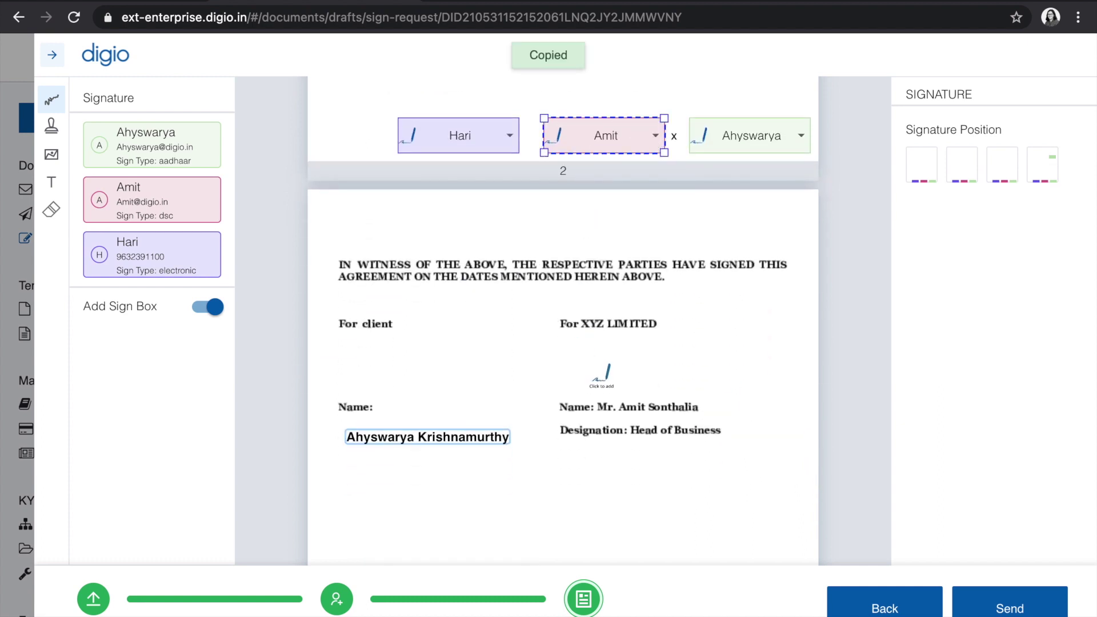
right_click(589, 364)
left_click(610, 376)
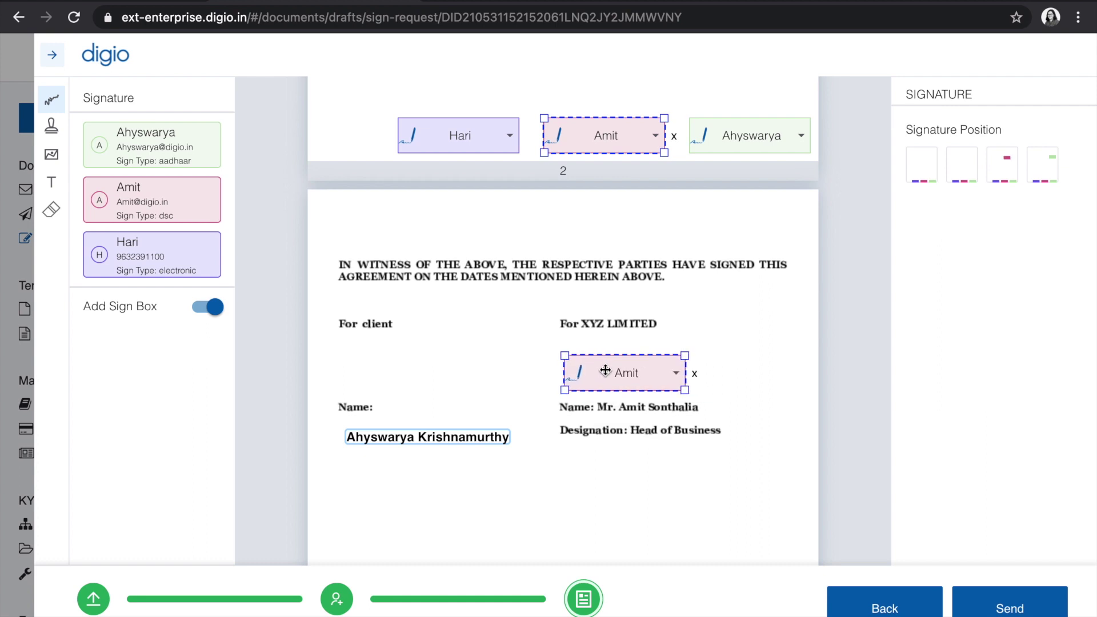
scroll(471, 410, "down", 5)
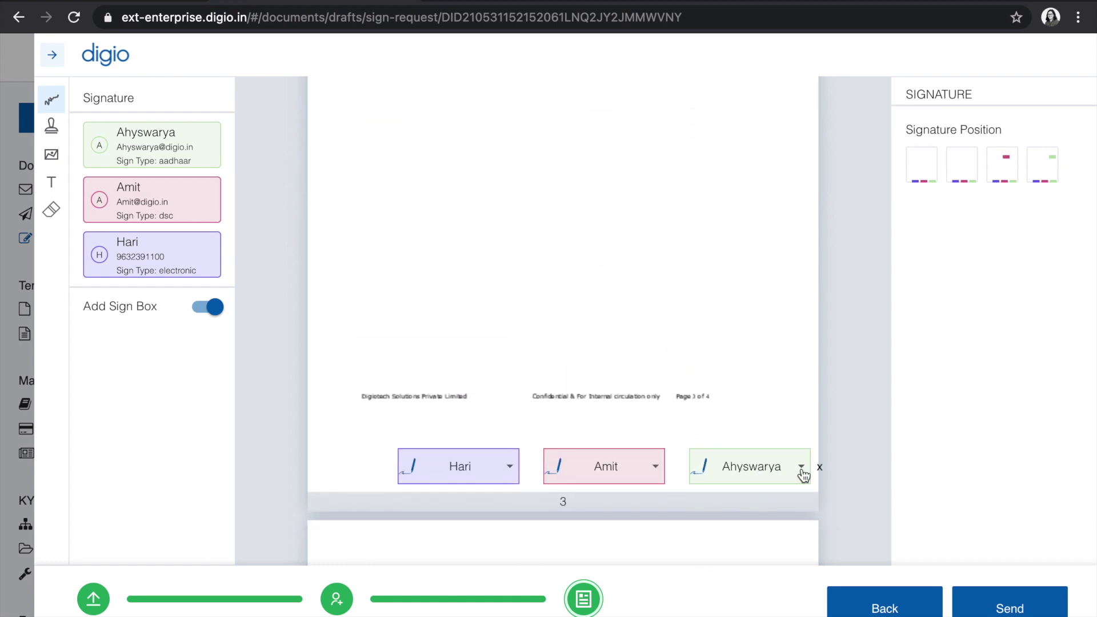
Paste another client sign box above the Name line under For client, nudged slightly left
left_click(802, 467)
left_click(721, 543)
scroll(400, 309, "up", 6)
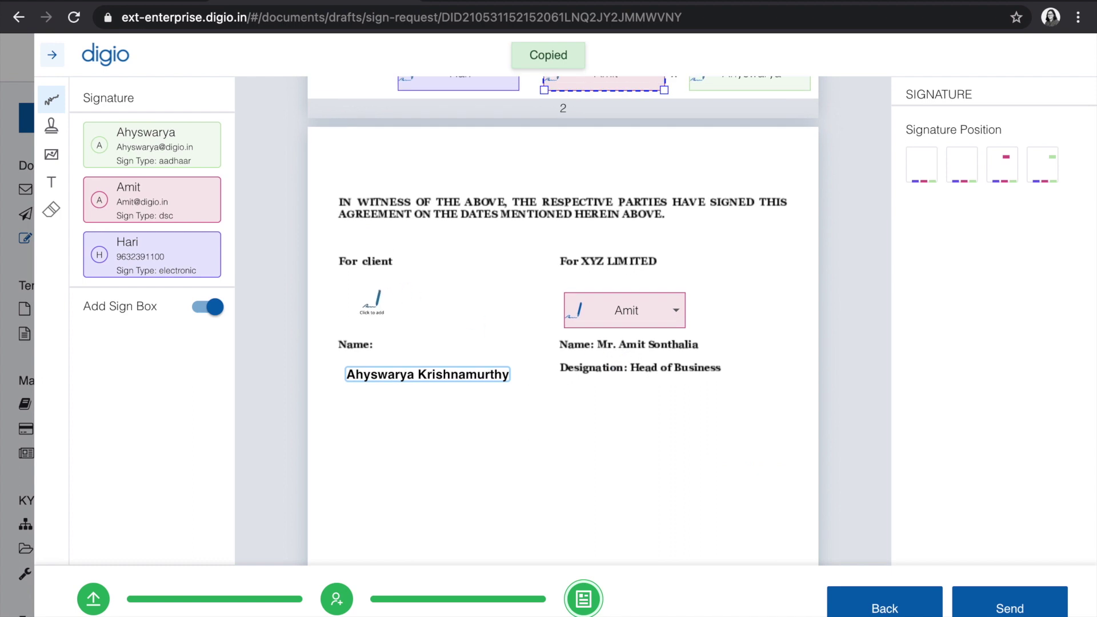
right_click(359, 292)
left_click(380, 300)
left_click_drag(399, 307, 394, 308)
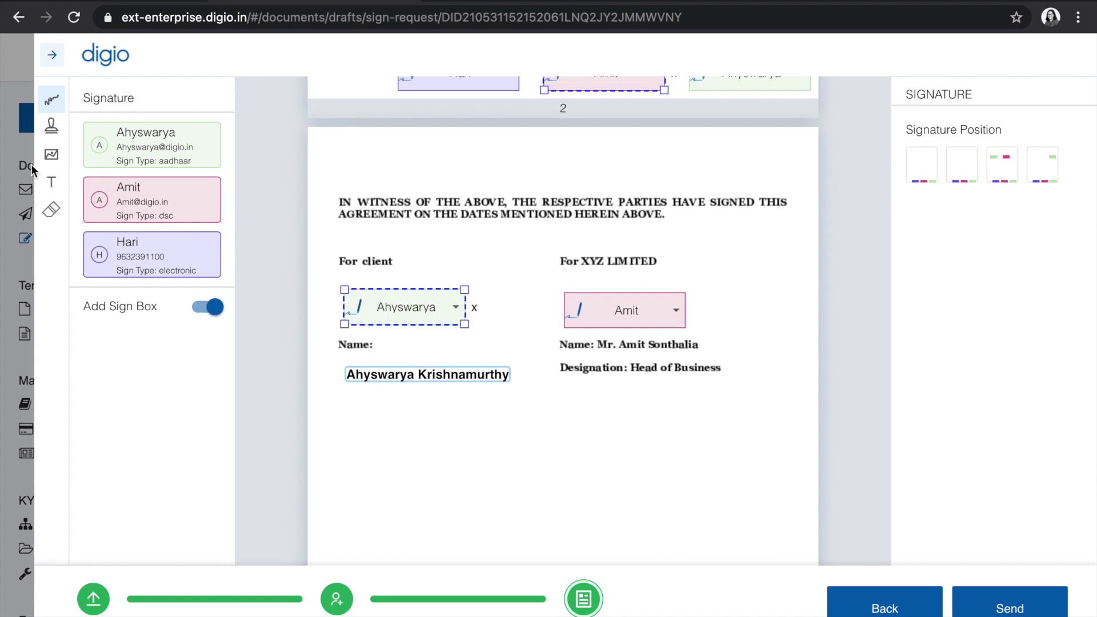
left_click(52, 127)
Place the TEST-STAMP round seal beside the company signatory's sign box
left_click(117, 285)
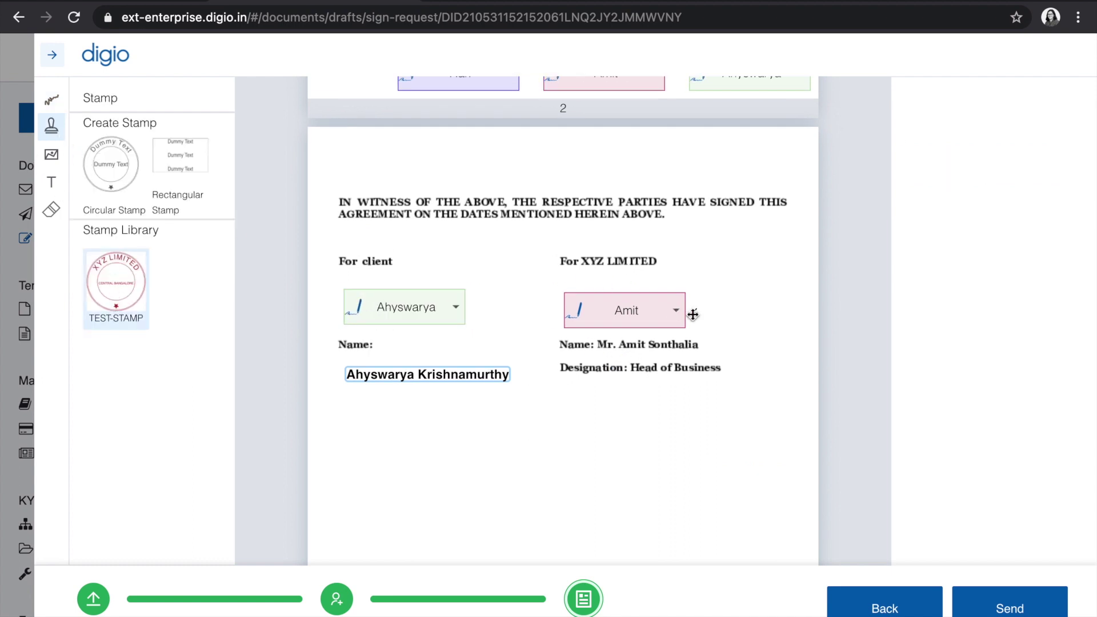
left_click(721, 316)
left_click_drag(763, 359, 689, 321)
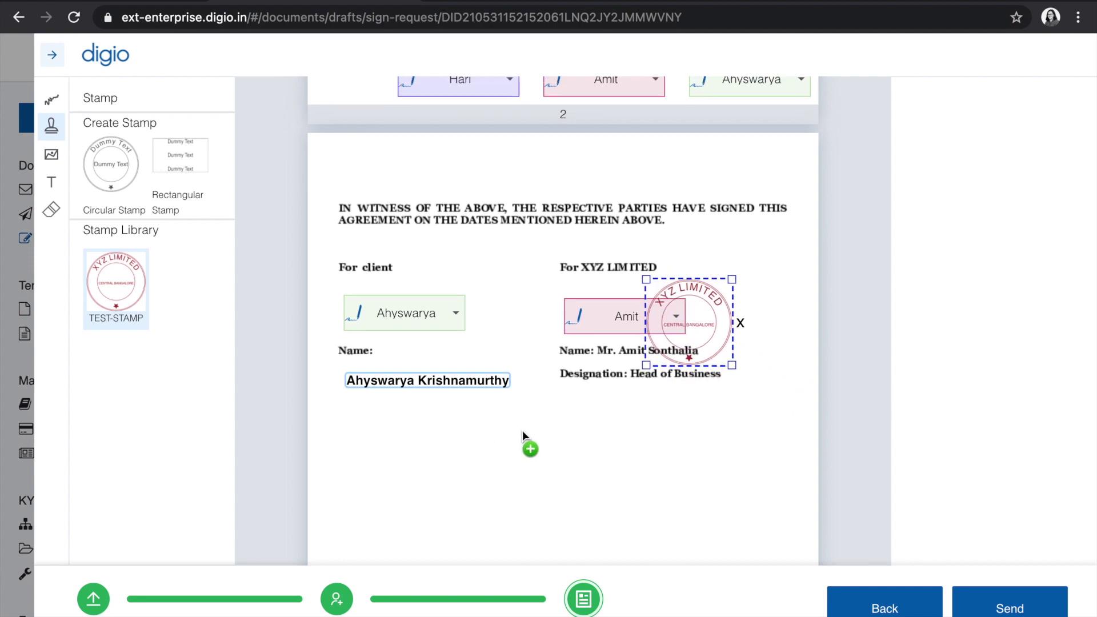
scroll(522, 431, "down", 2)
scroll(522, 430, "down", 3)
scroll(522, 431, "down", 5)
scroll(522, 431, "down", 5)
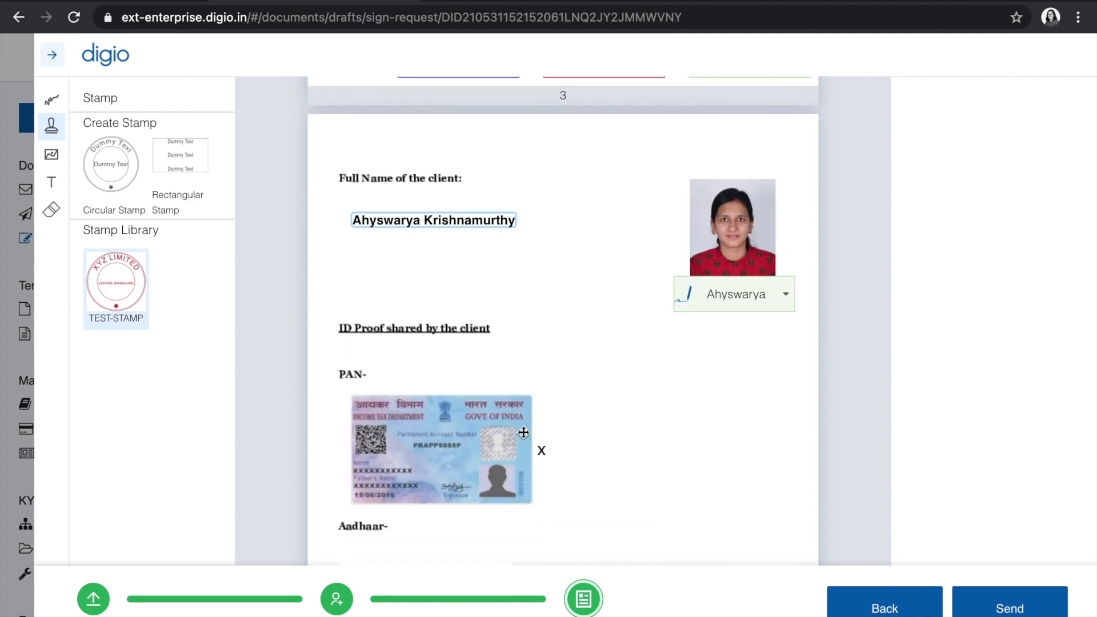
scroll(524, 433, "down", 2)
Save rectangular stamp test-AS reading XYZ LIMITED, Central Bangalore, Authorized signatory
left_click(182, 164)
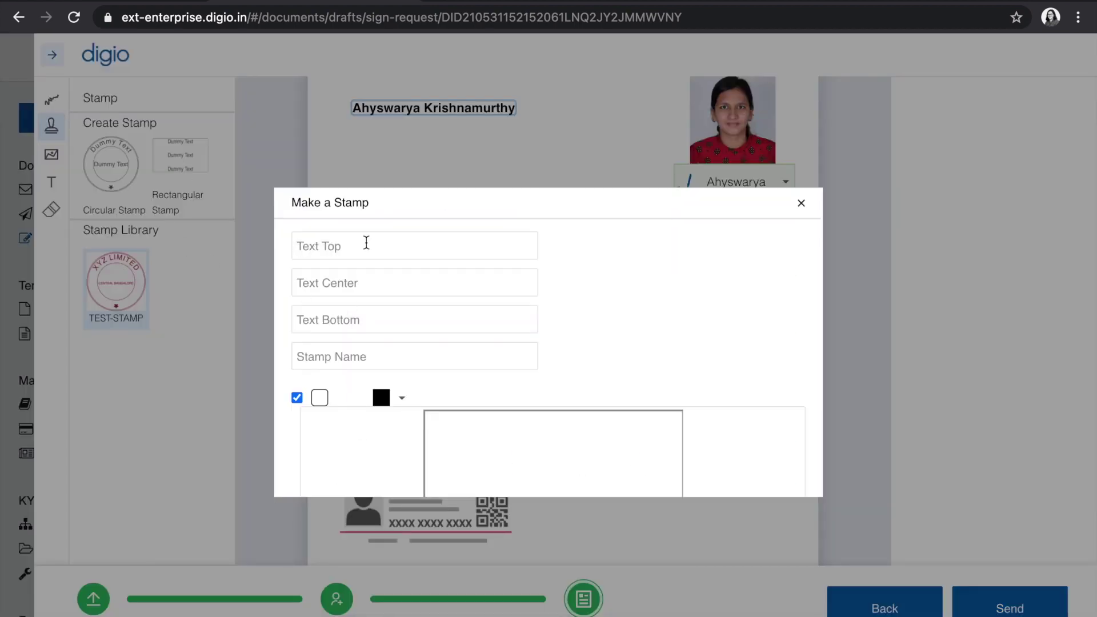
type("XYZ LIMIT")
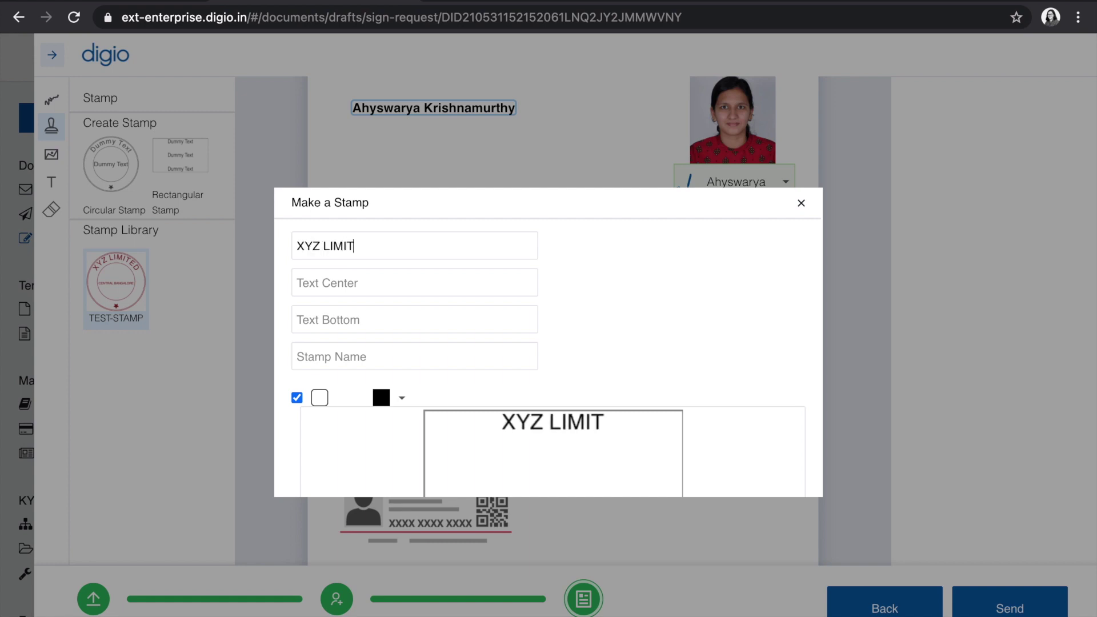
type("ED")
type("Cen")
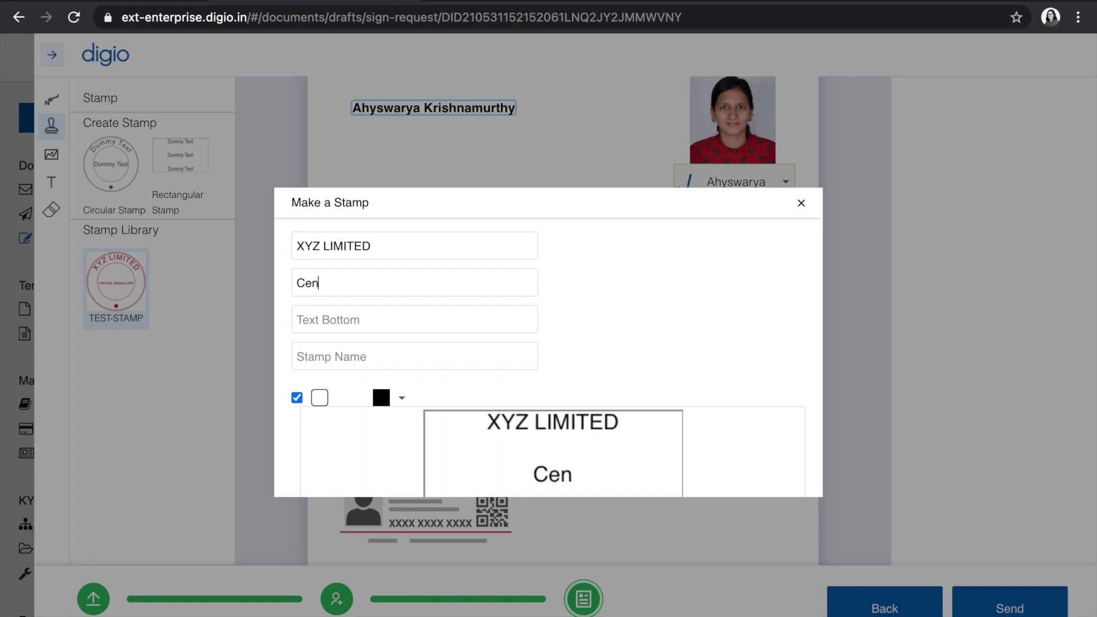
type("tral Bangalore")
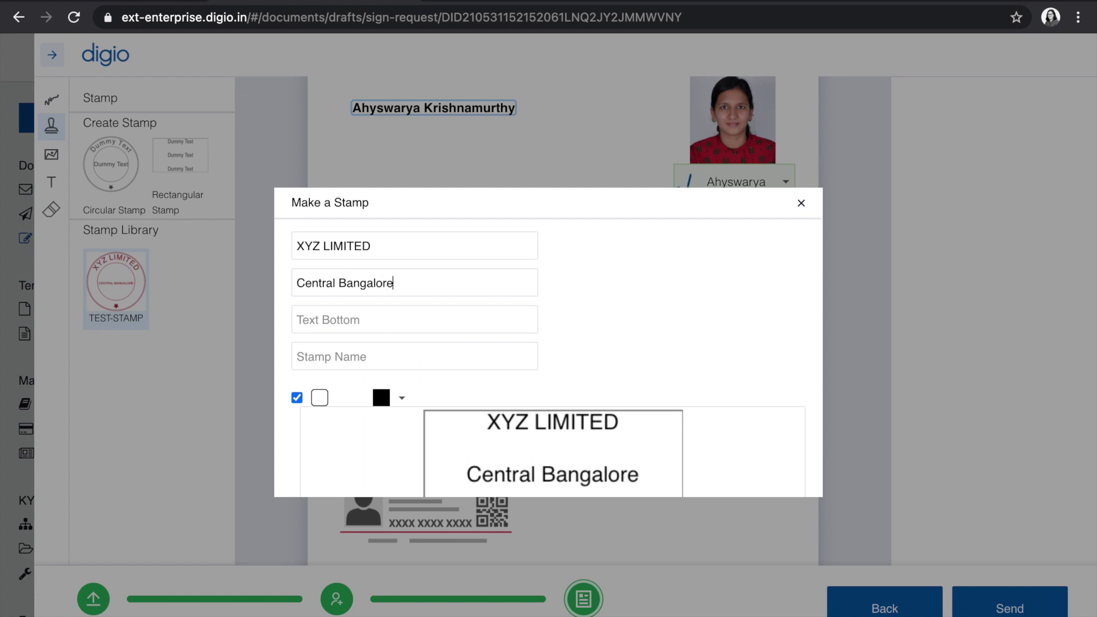
type("Authoriz")
type("ed sig")
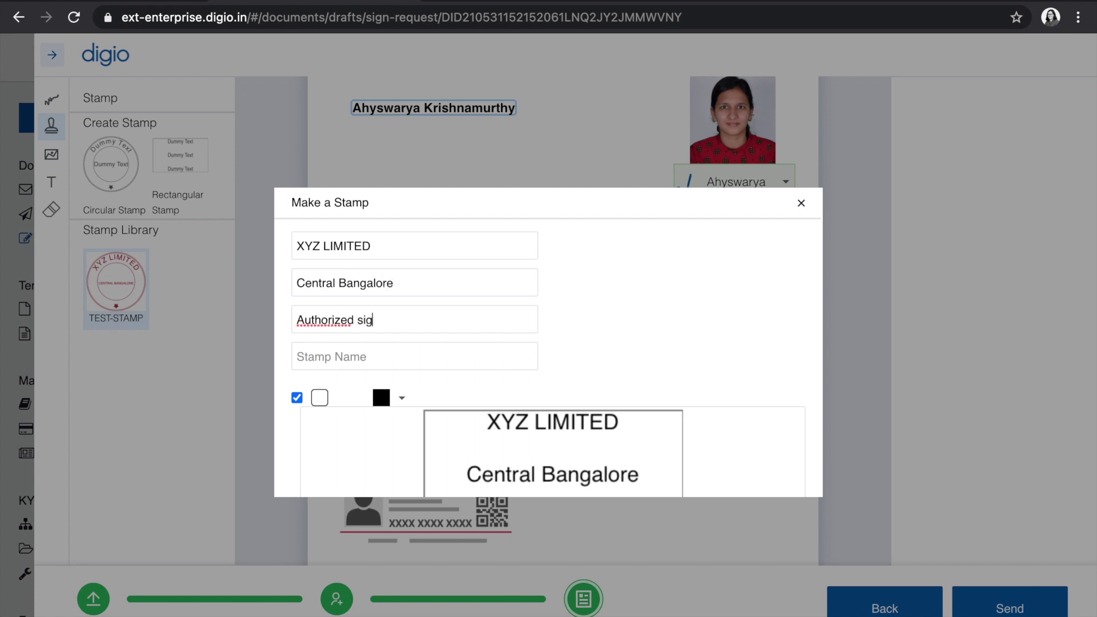
type("test-AS")
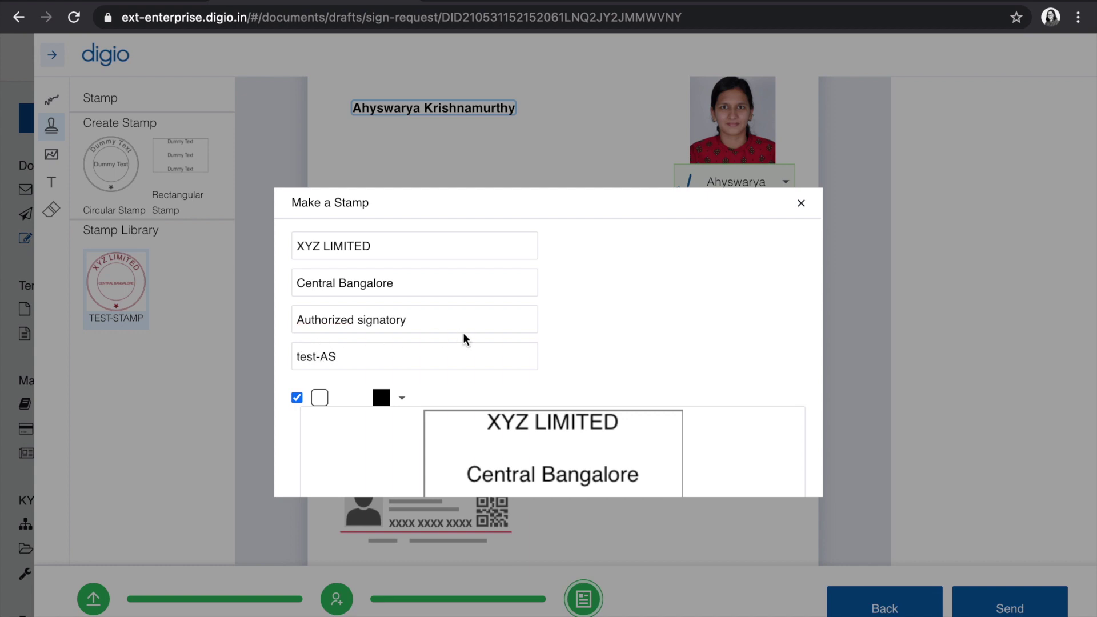
scroll(466, 338, "down", 2)
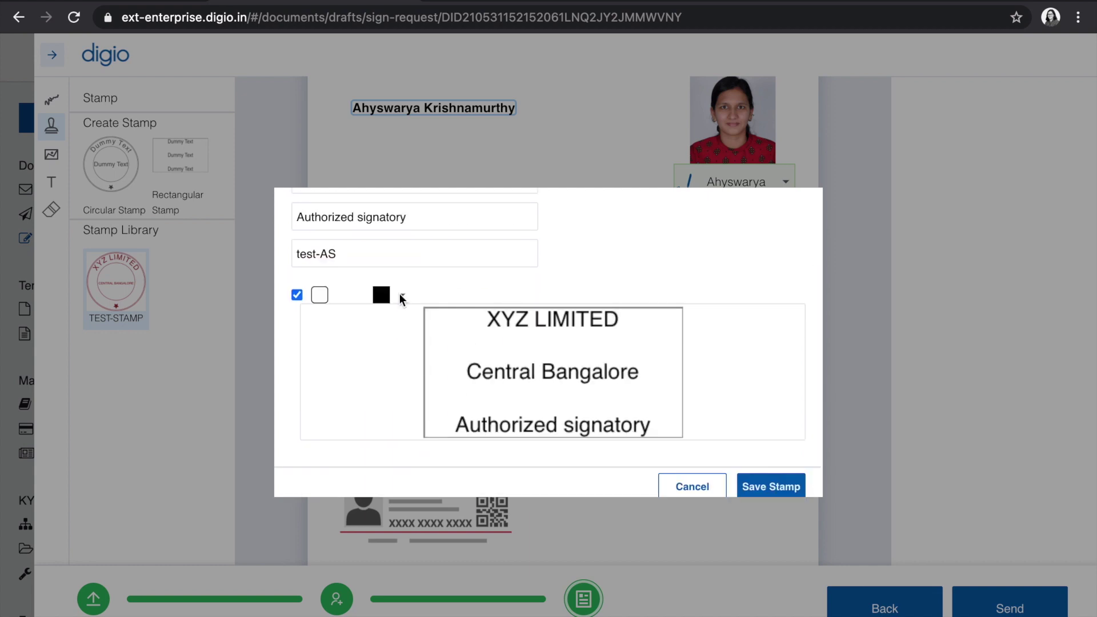
left_click(752, 485)
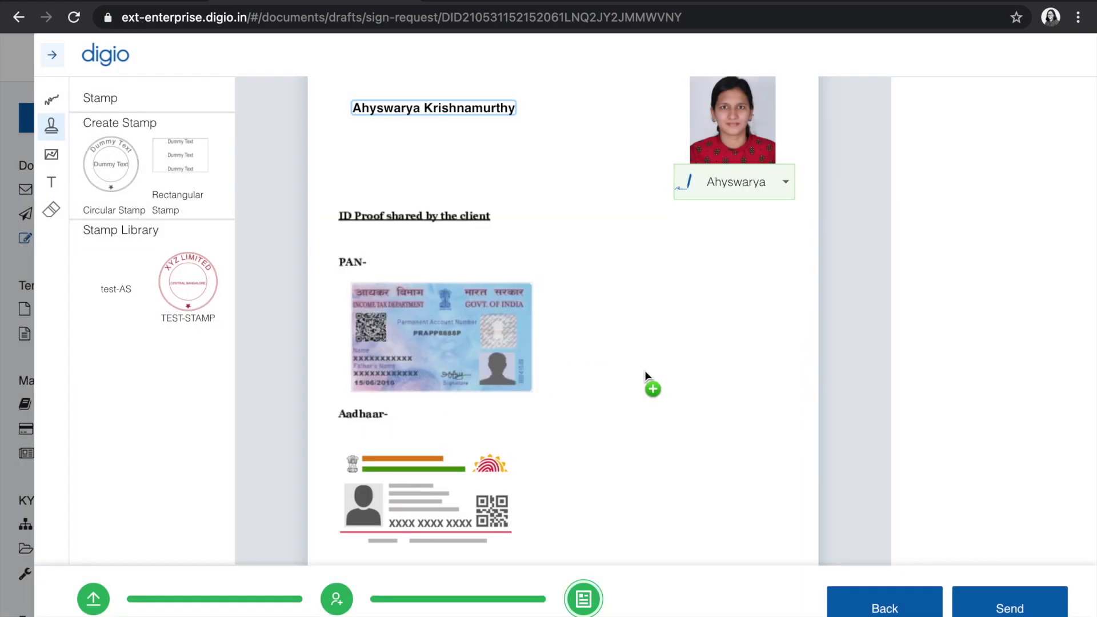
Place the test-AS stamp over the company signatory's box on page 4, enlarged to cover it
scroll(649, 439, "down", 3)
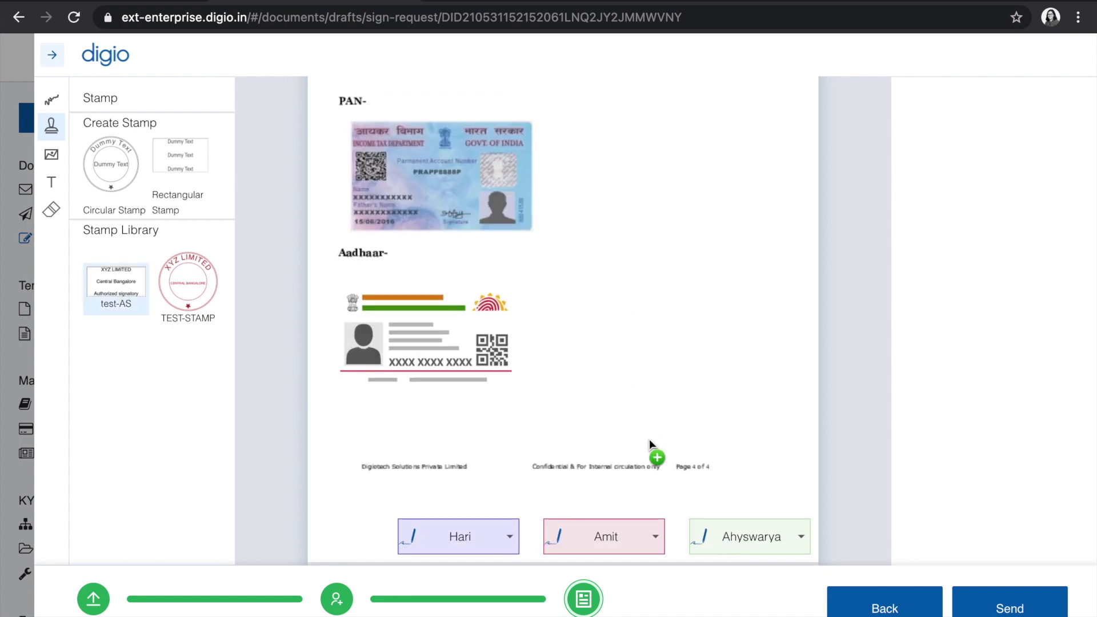
mouse_move(674, 279)
left_mouse_down()
mouse_move(597, 490)
mouse_move(618, 526)
left_mouse_up()
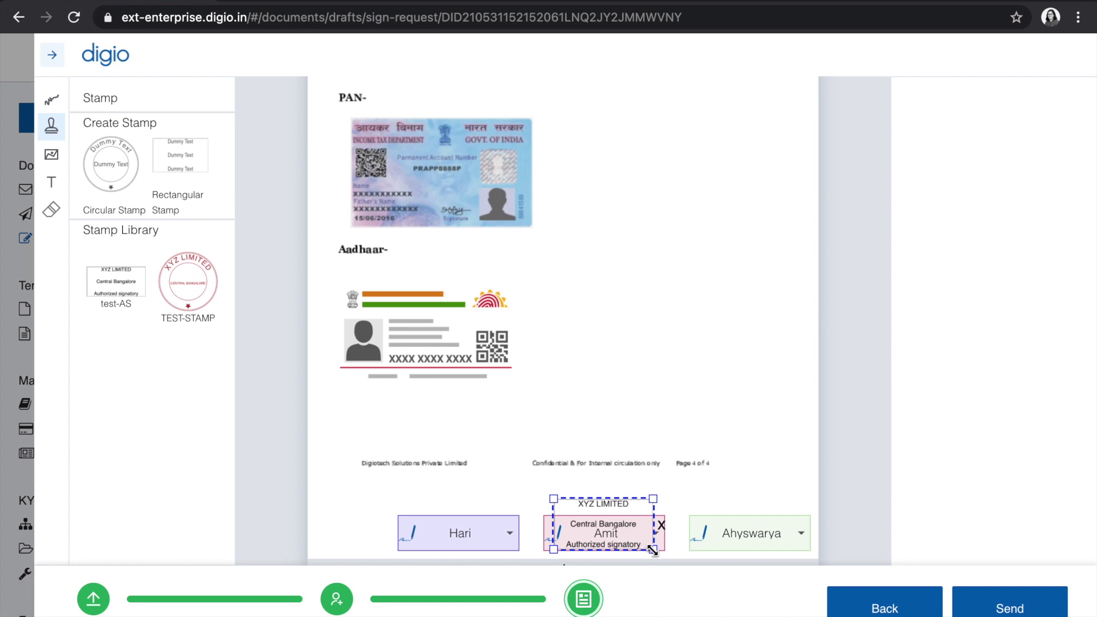
left_click_drag(652, 550, 678, 560)
left_click_drag(623, 529, 616, 521)
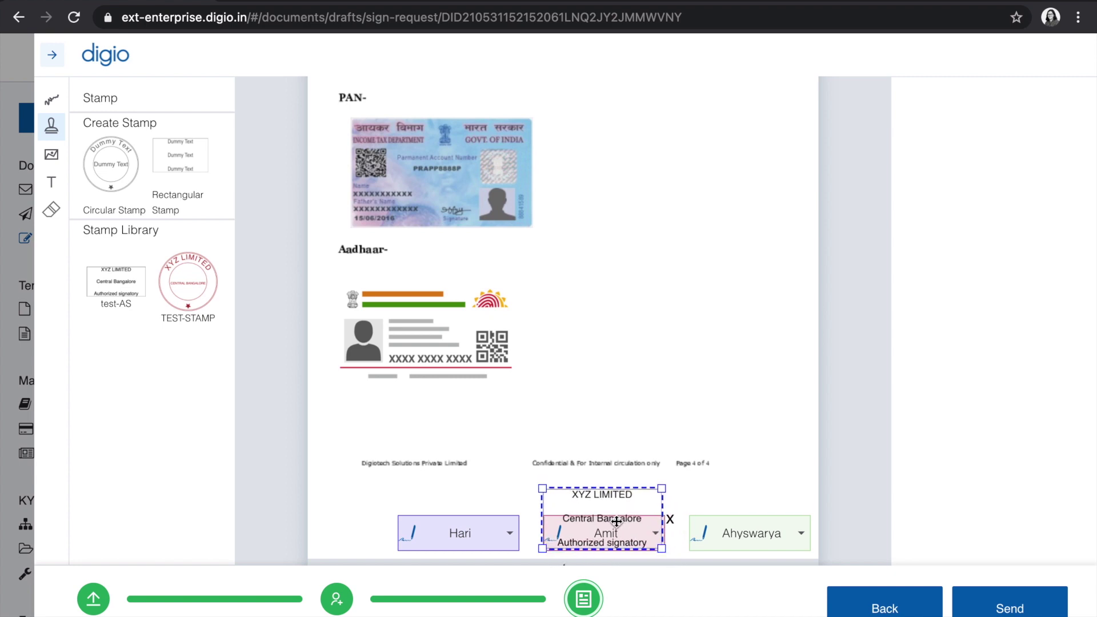
Review the pages and send the agreement out for signing
scroll(742, 435, "up", 5)
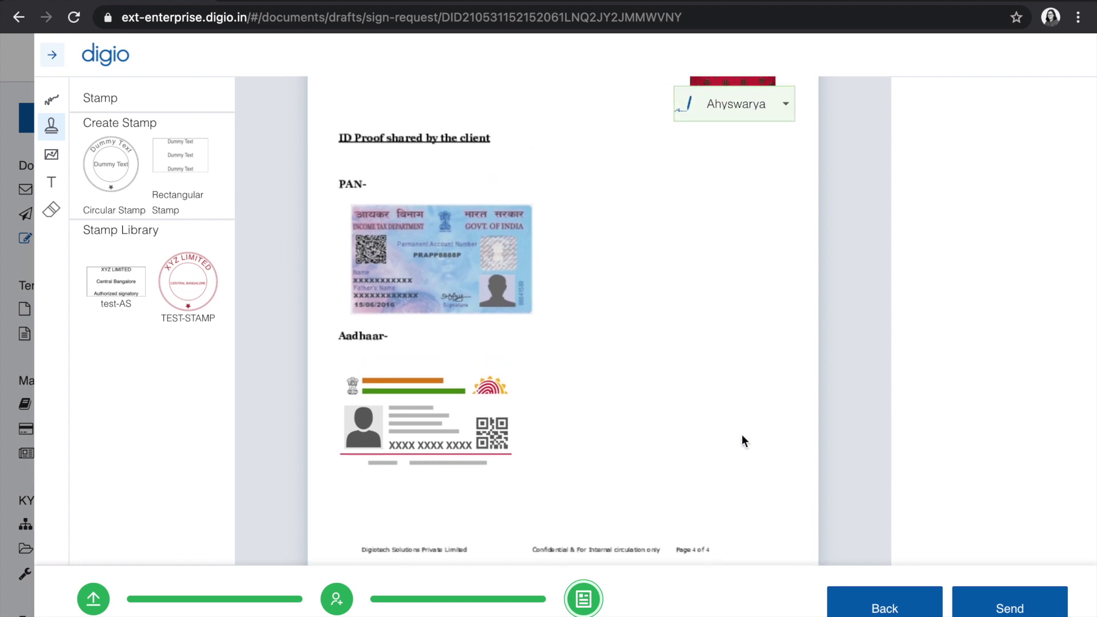
scroll(742, 434, "up", 5)
scroll(742, 435, "up", 5)
scroll(742, 435, "up", 5)
scroll(742, 434, "up", 10)
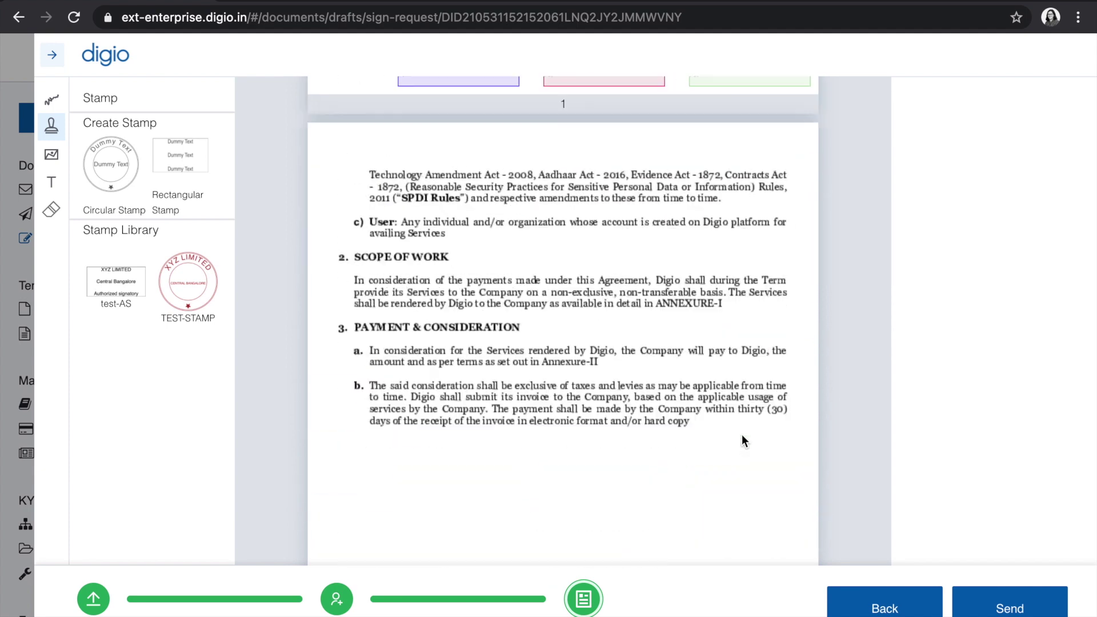
scroll(742, 434, "up", 5)
scroll(742, 436, "down", 15)
scroll(742, 436, "down", 5)
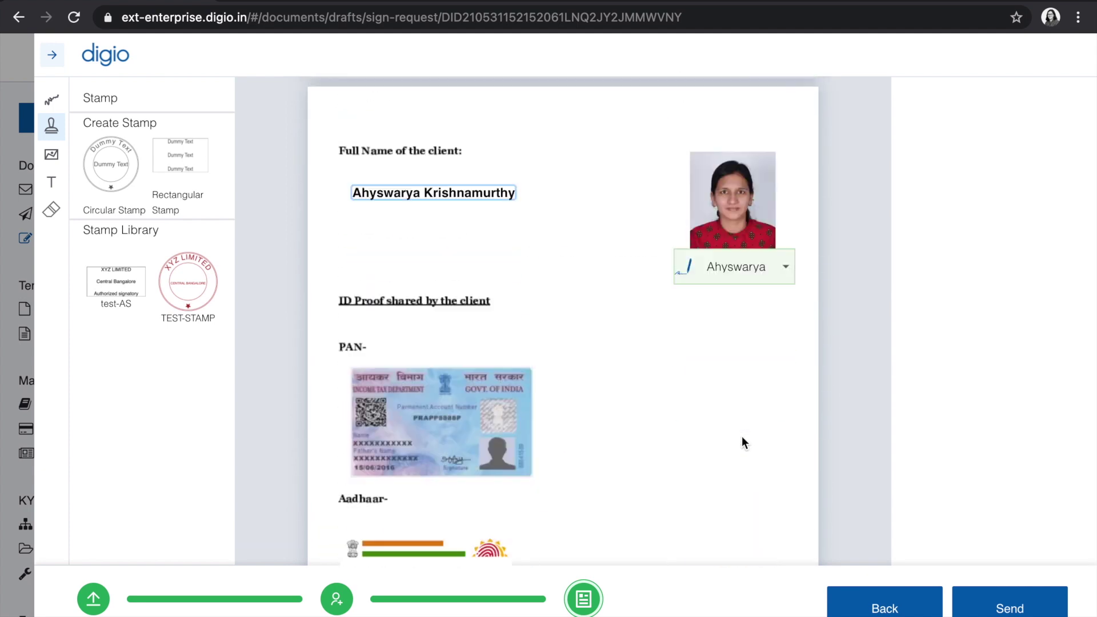
scroll(742, 437, "down", 5)
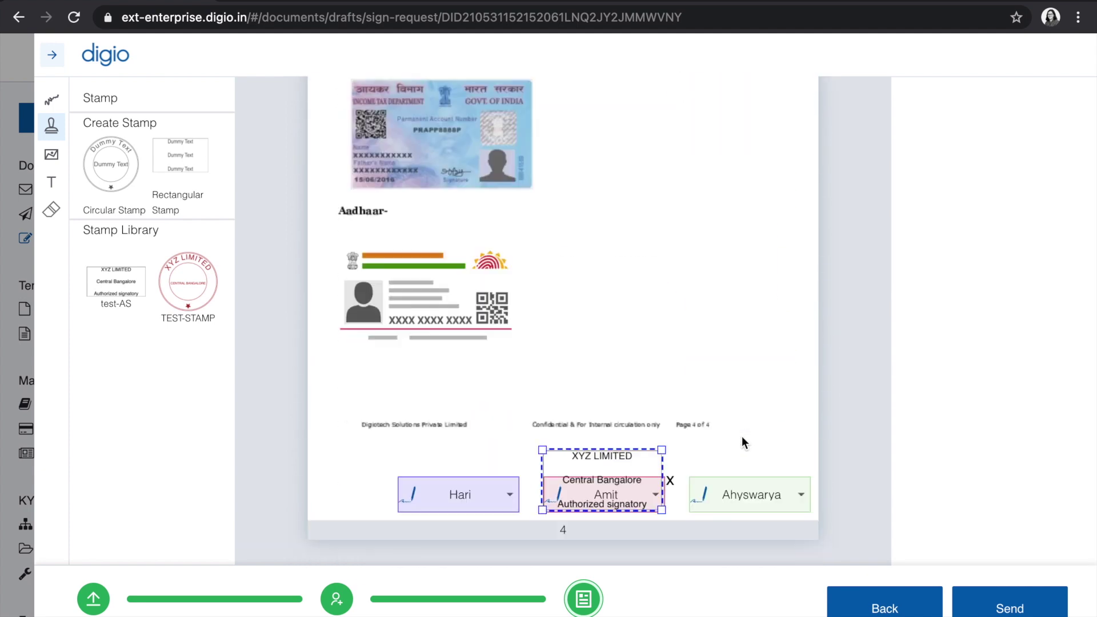
left_click(1015, 610)
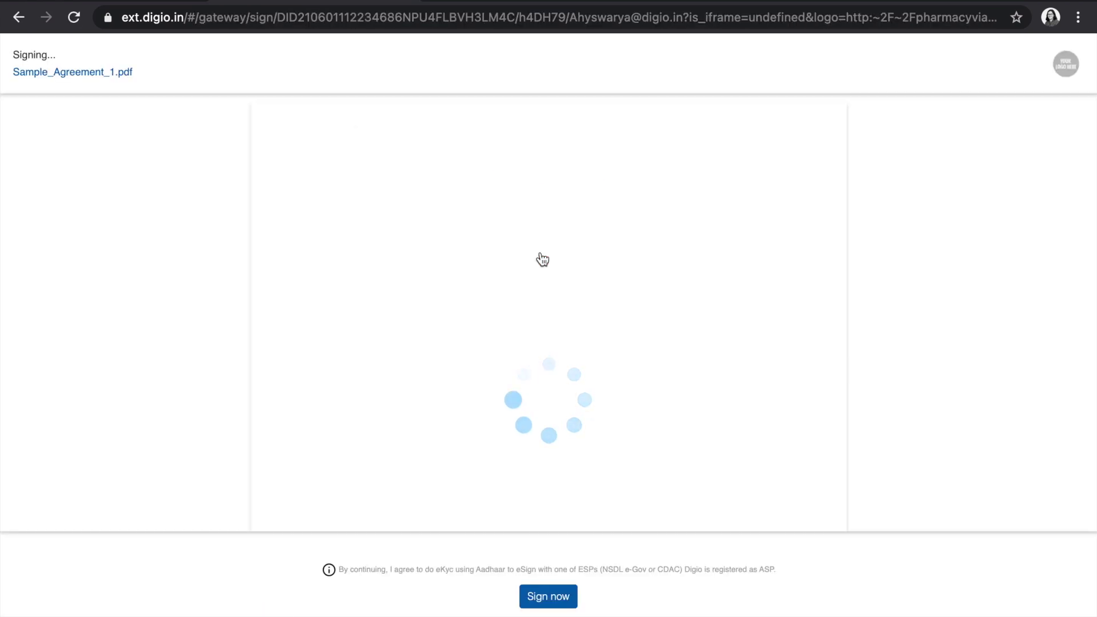
Review every page of Sample_Agreement_1.pdf with its XYZ LIMITED seals, then start signing
scroll(543, 259, "down", 1)
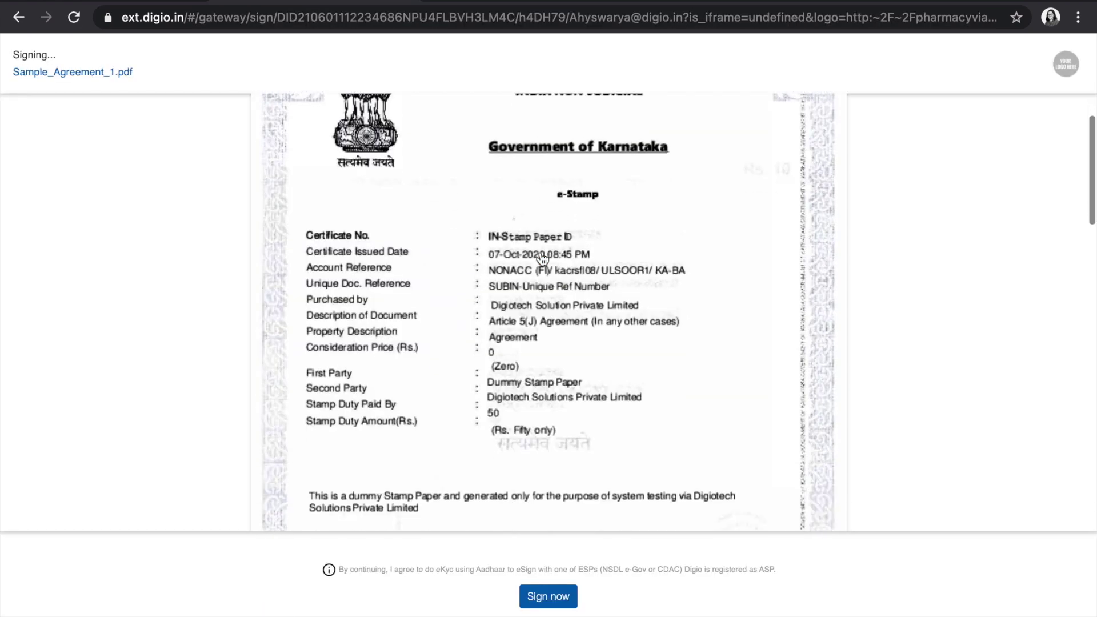
scroll(543, 260, "down", 5)
scroll(542, 259, "down", 3)
scroll(542, 260, "down", 3)
scroll(542, 260, "down", 3)
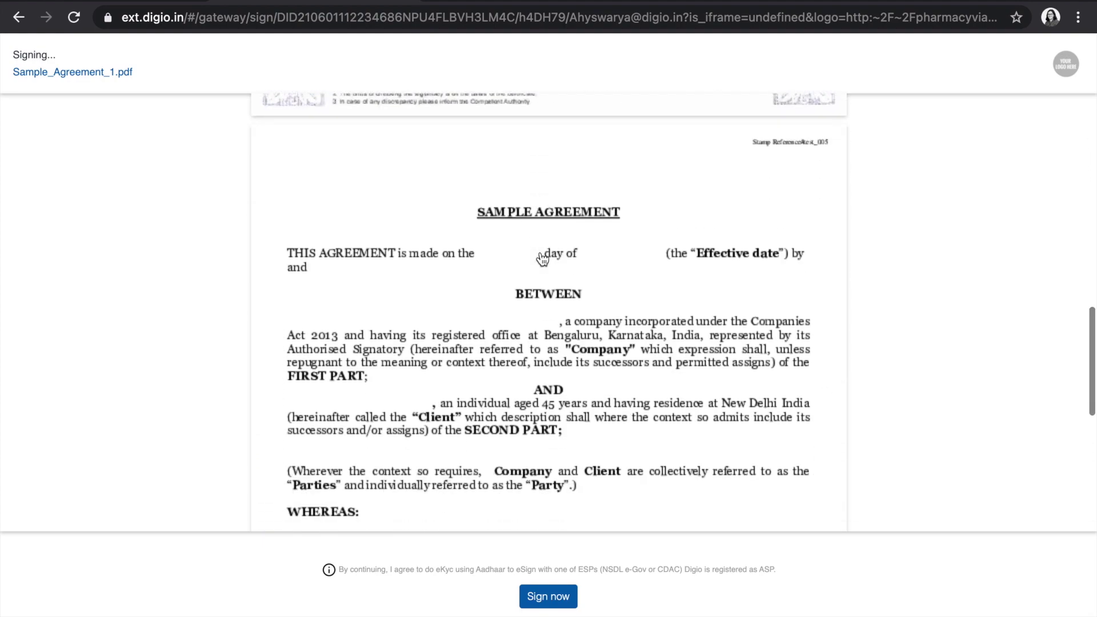
scroll(542, 260, "down", 2)
scroll(542, 259, "down", 5)
scroll(542, 259, "down", 3)
scroll(543, 260, "down", 3)
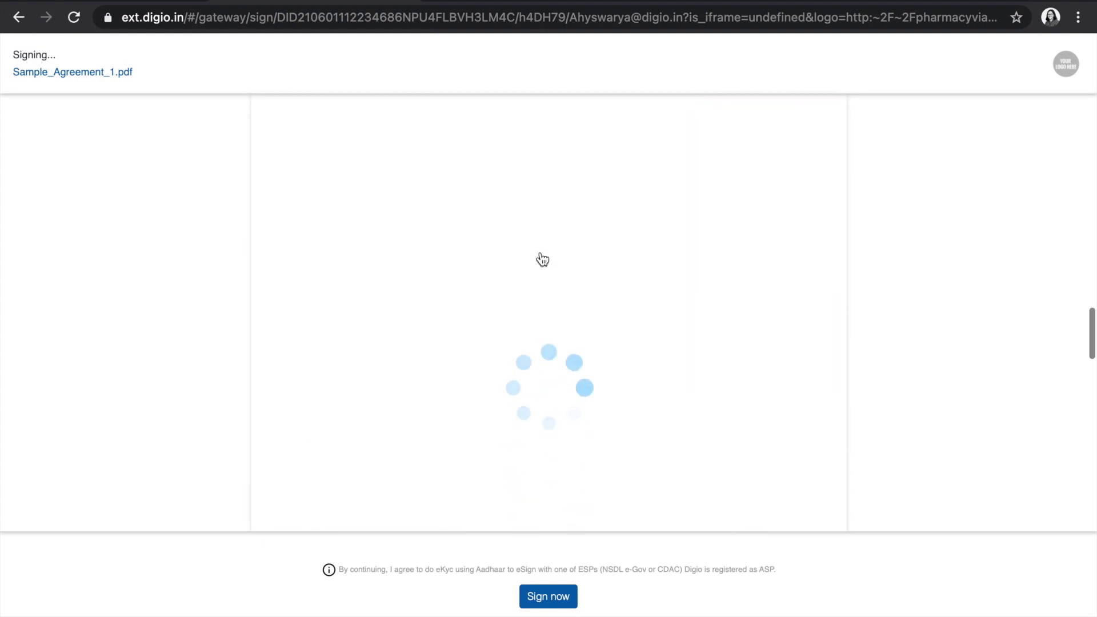
scroll(542, 260, "down", 3)
scroll(542, 260, "down", 5)
scroll(543, 260, "down", 5)
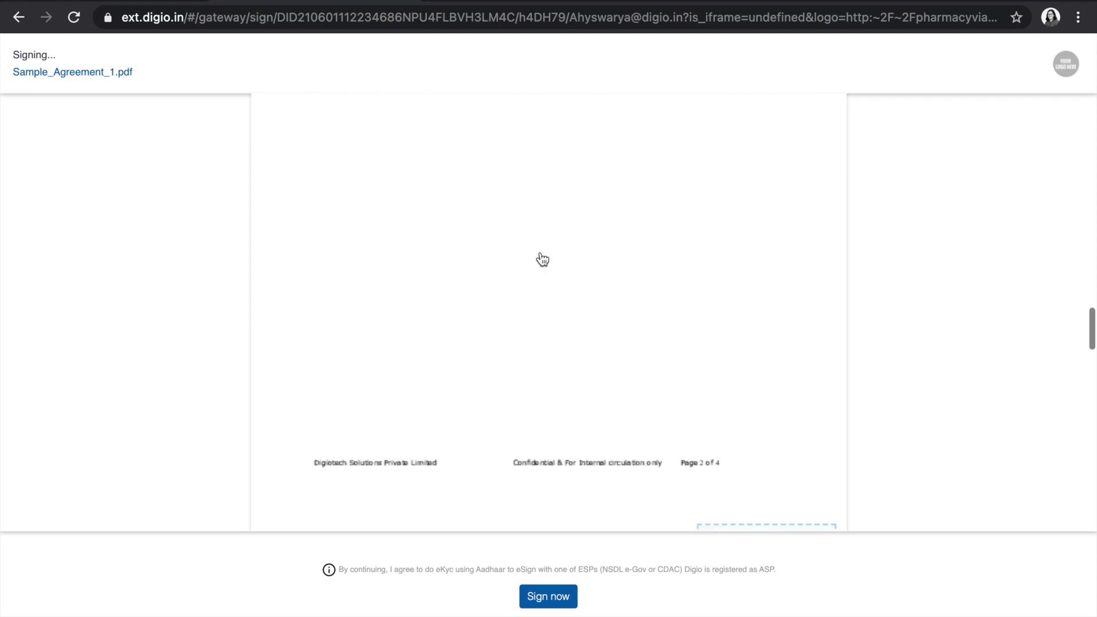
scroll(542, 259, "down", 2)
scroll(543, 260, "down", 4)
scroll(542, 259, "down", 3)
scroll(542, 259, "down", 1)
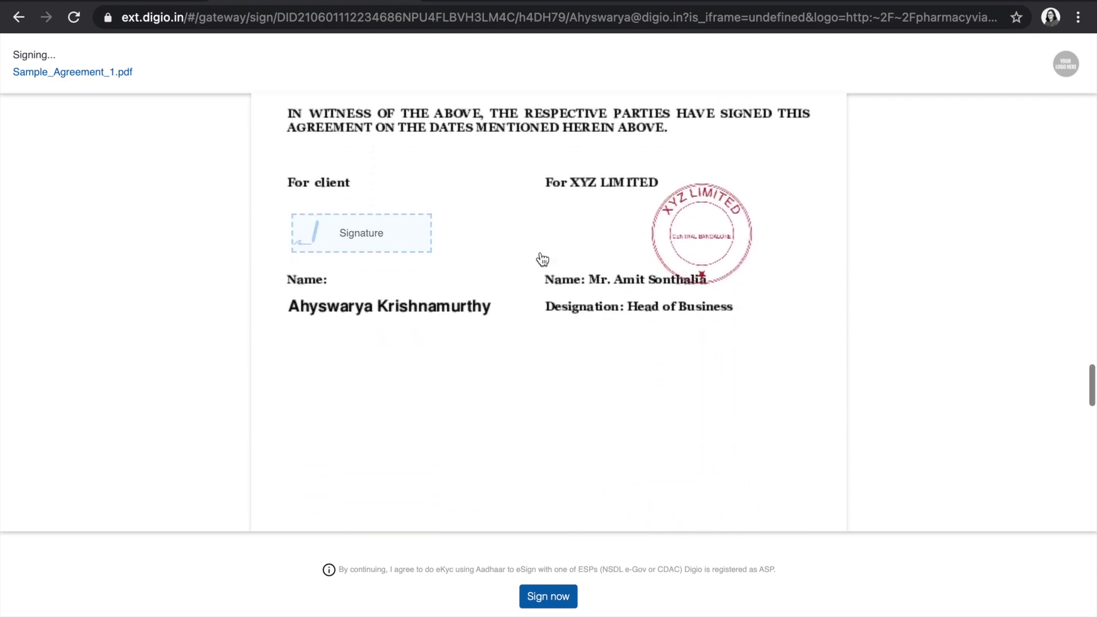
scroll(543, 259, "down", 5)
scroll(542, 259, "down", 5)
scroll(543, 260, "down", 4)
scroll(543, 259, "down", 5)
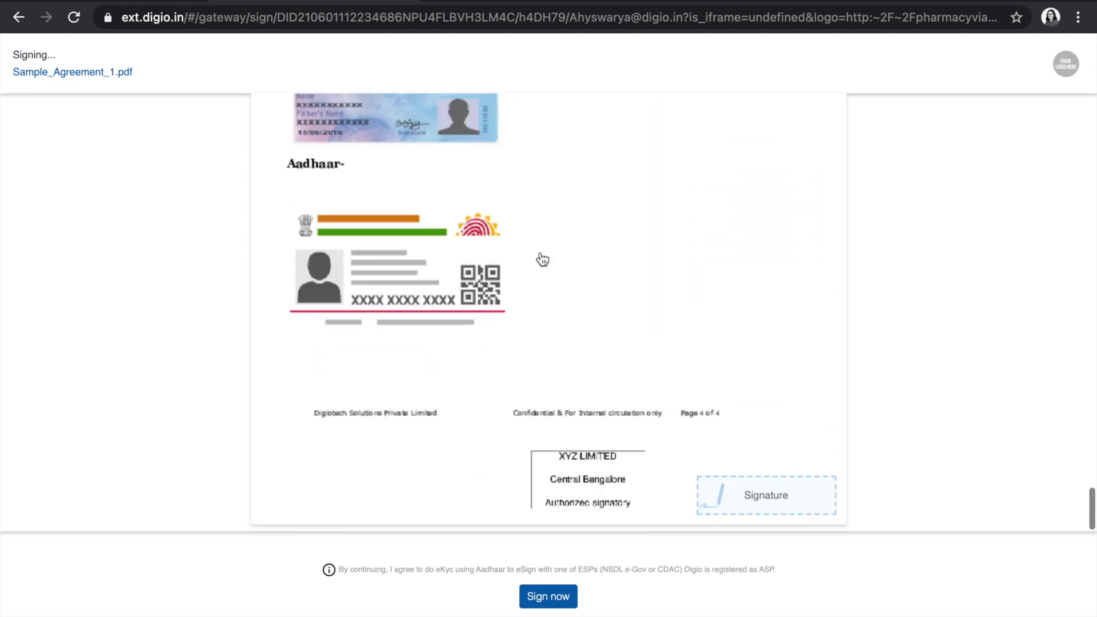
left_click(553, 595)
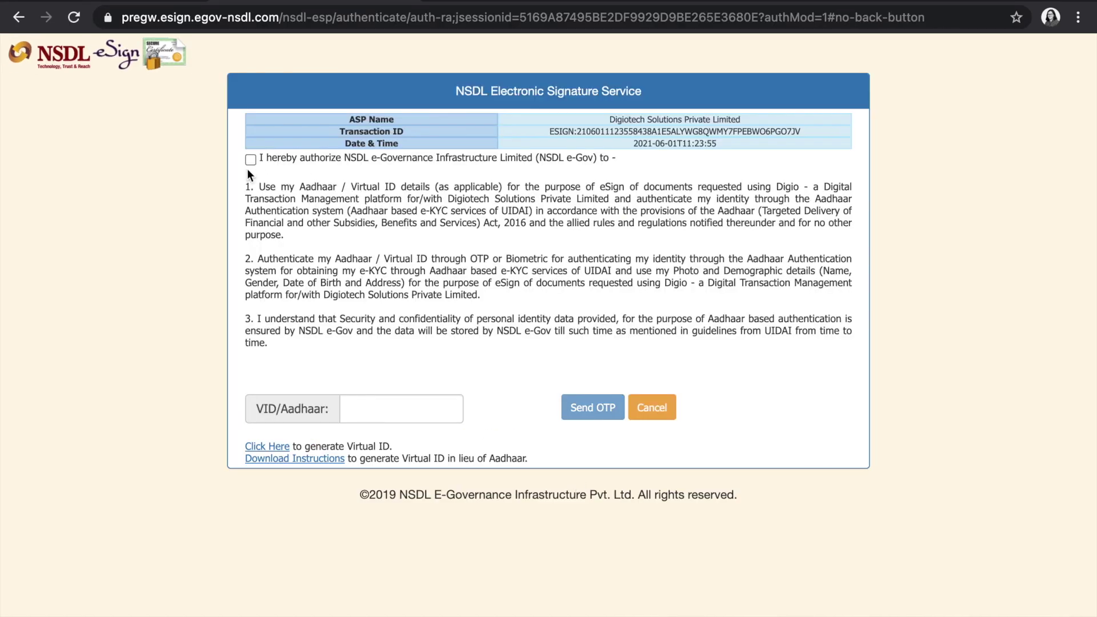
Enter the Aadhaar/VID number, request an OTP, then enter the OTP and verify it
type("1")
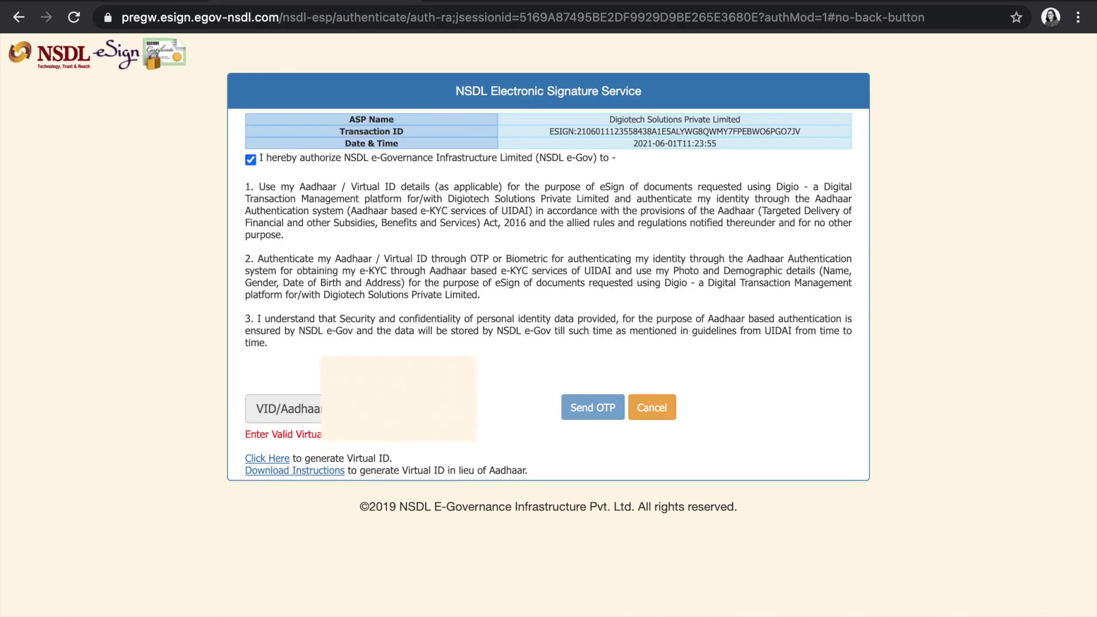
left_click(575, 407)
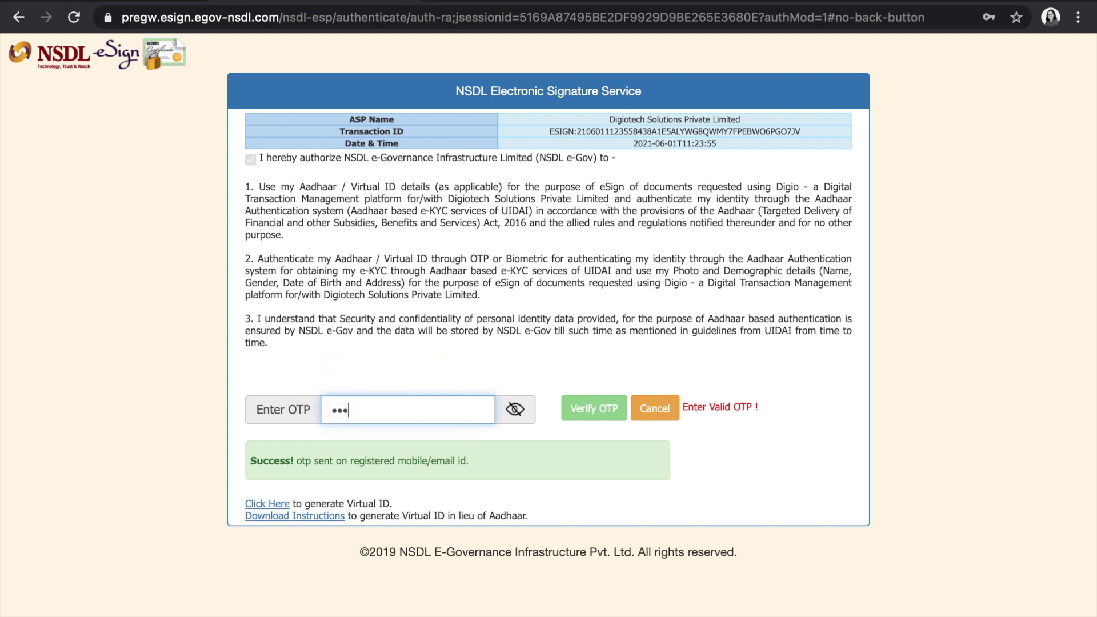
type("1")
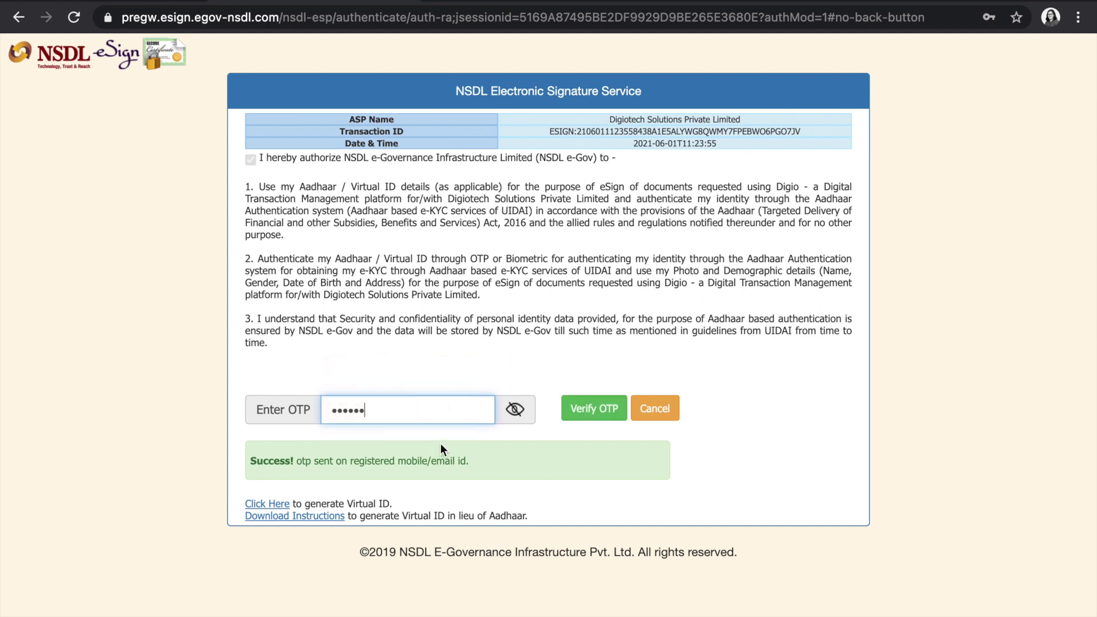
left_click(567, 409)
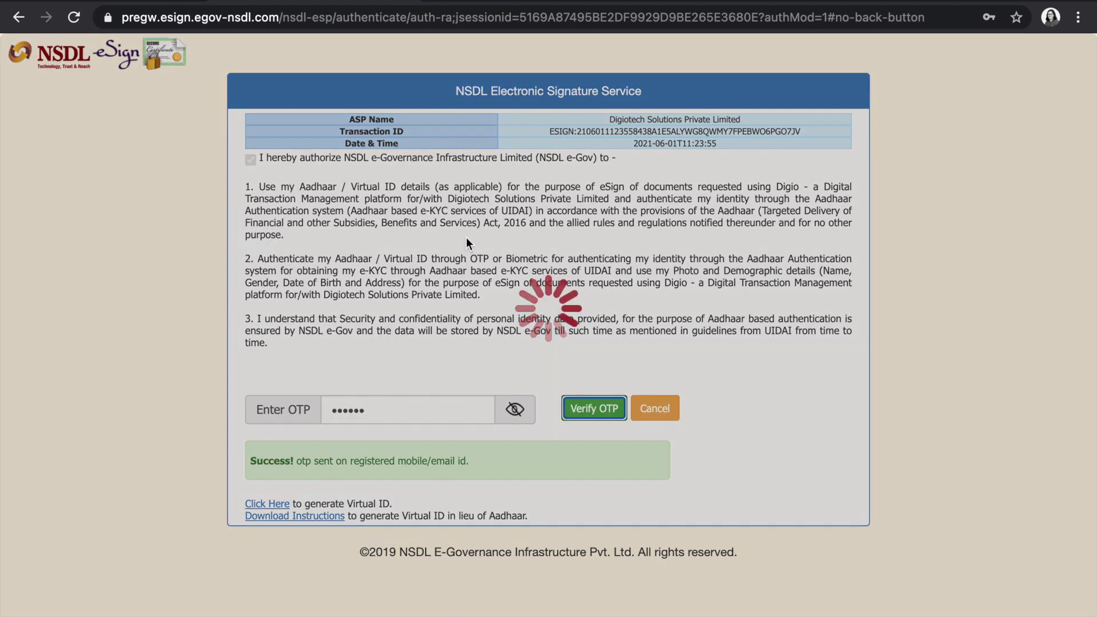